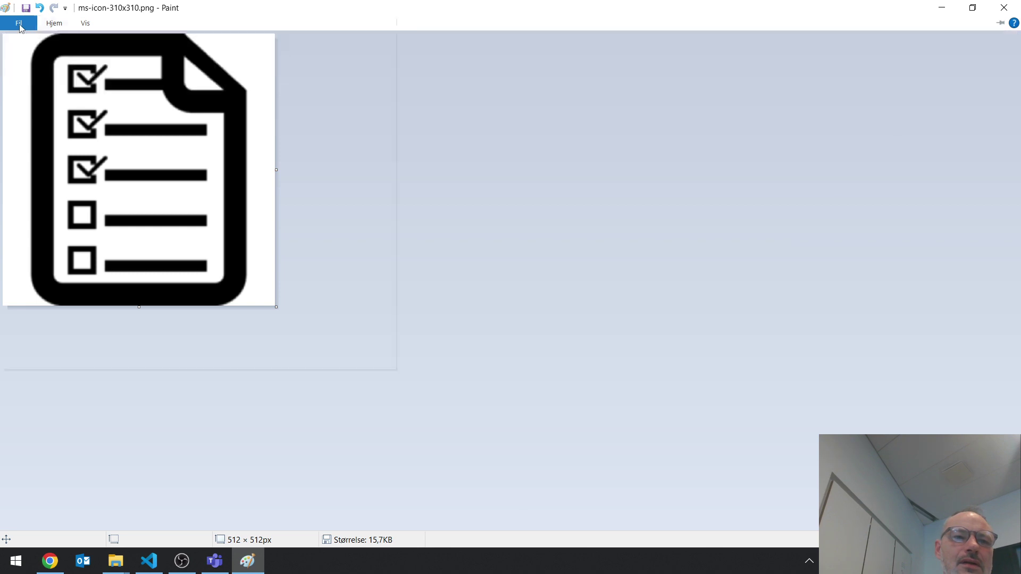
Step: Start saving a copy of the icon as a PNG image
mouse_move(45, 132)
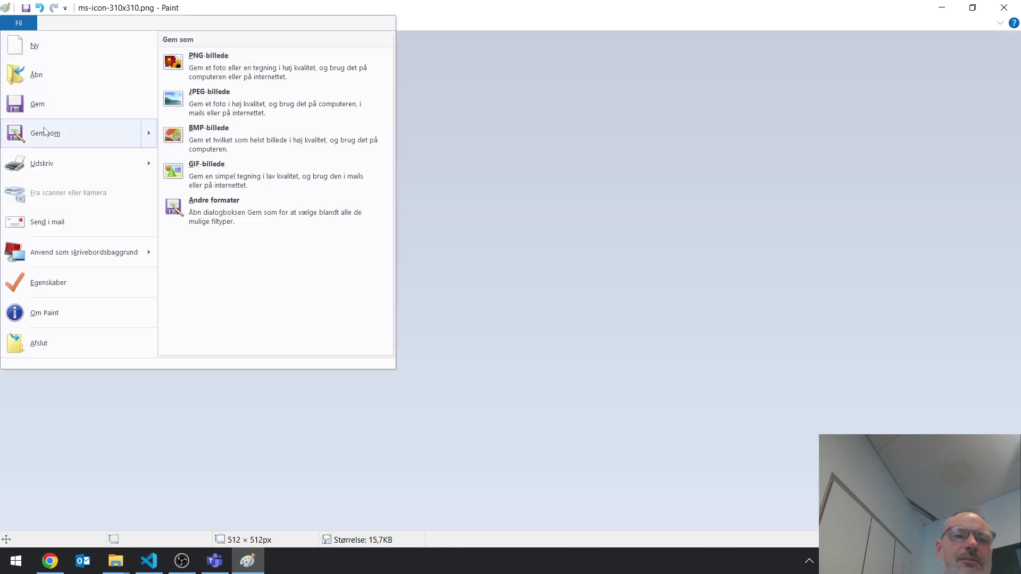
left_click(239, 71)
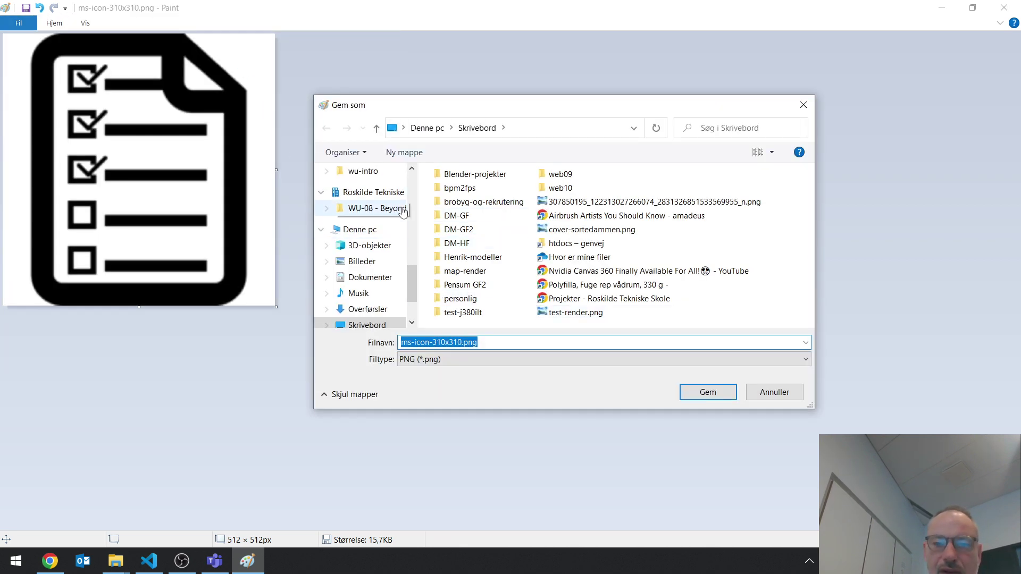
left_click_drag(412, 280, 413, 183)
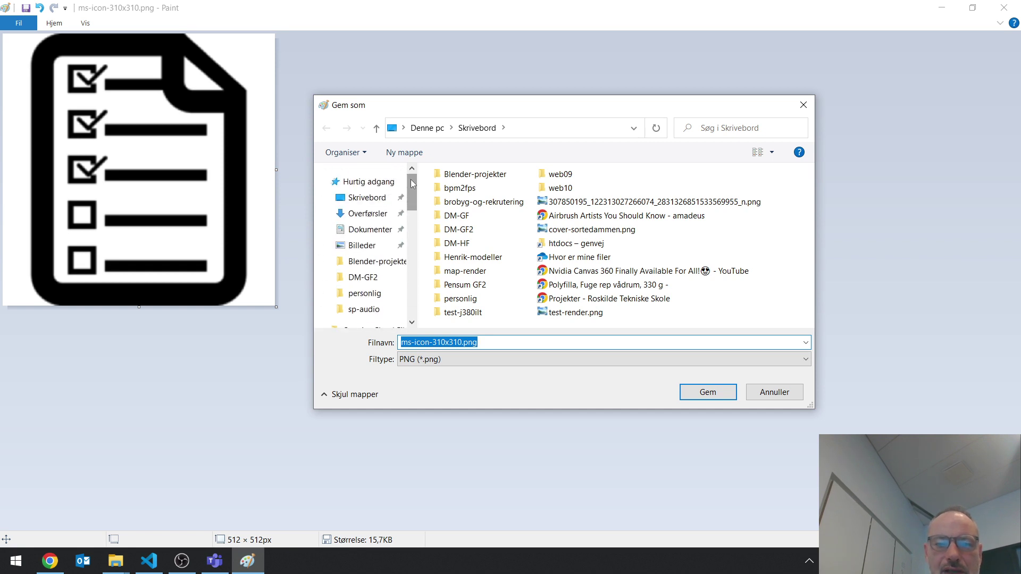
left_click(367, 277)
scroll(504, 253, "down", 3)
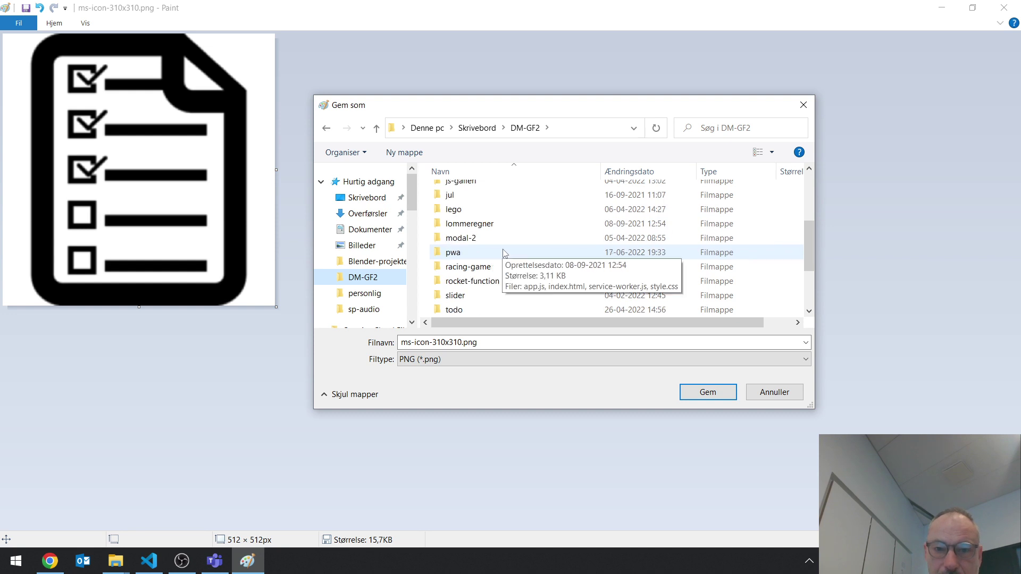
scroll(504, 253, "down", 1)
double_click(449, 265)
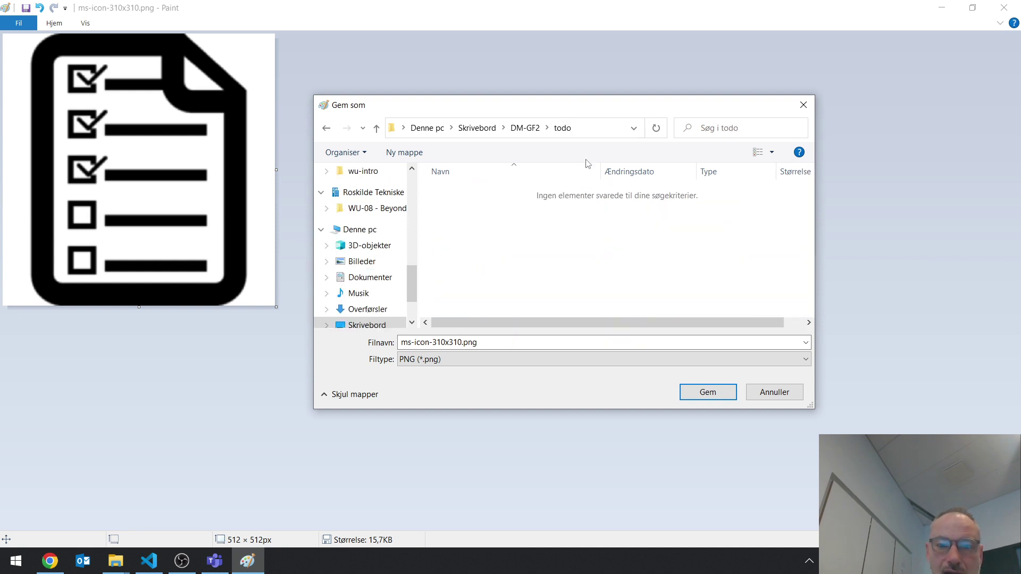
left_click(527, 131)
scroll(505, 253, "down", 1)
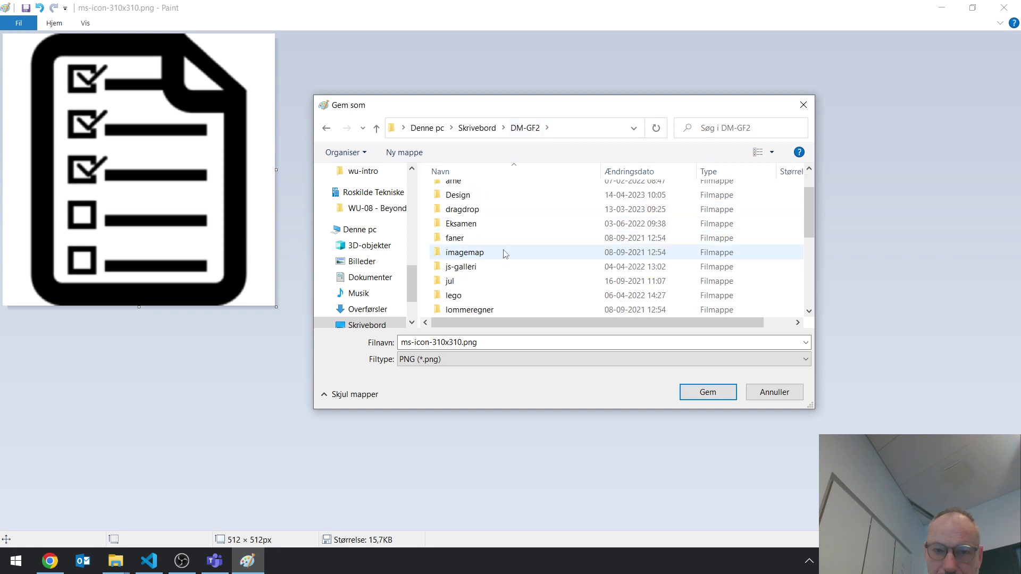
scroll(505, 253, "down", 2)
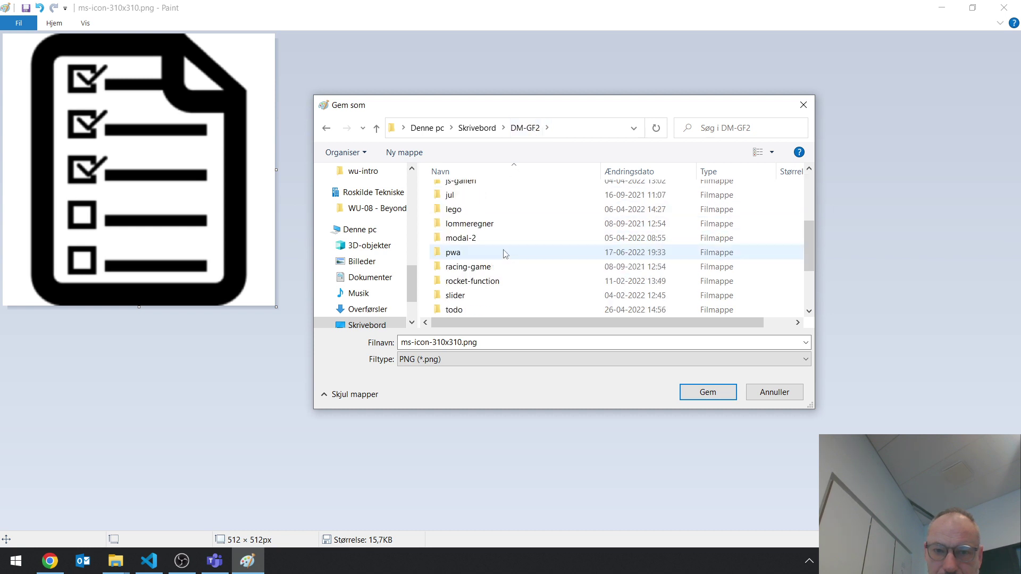
scroll(505, 254, "down", 1)
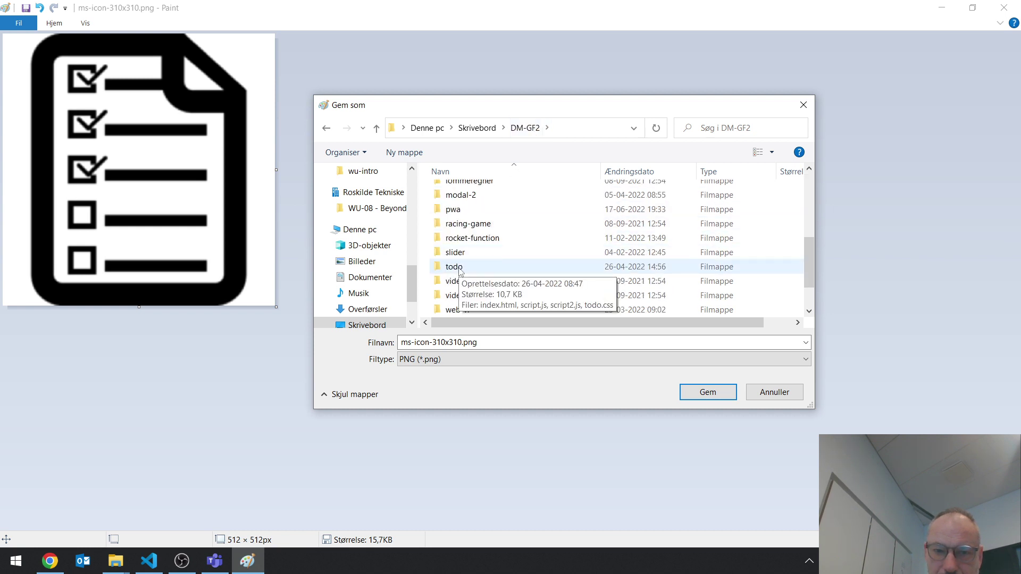
Step: Choose the icons folder under Skrivebord > DM-GF > todo as the save location
left_click(477, 128)
double_click(469, 219)
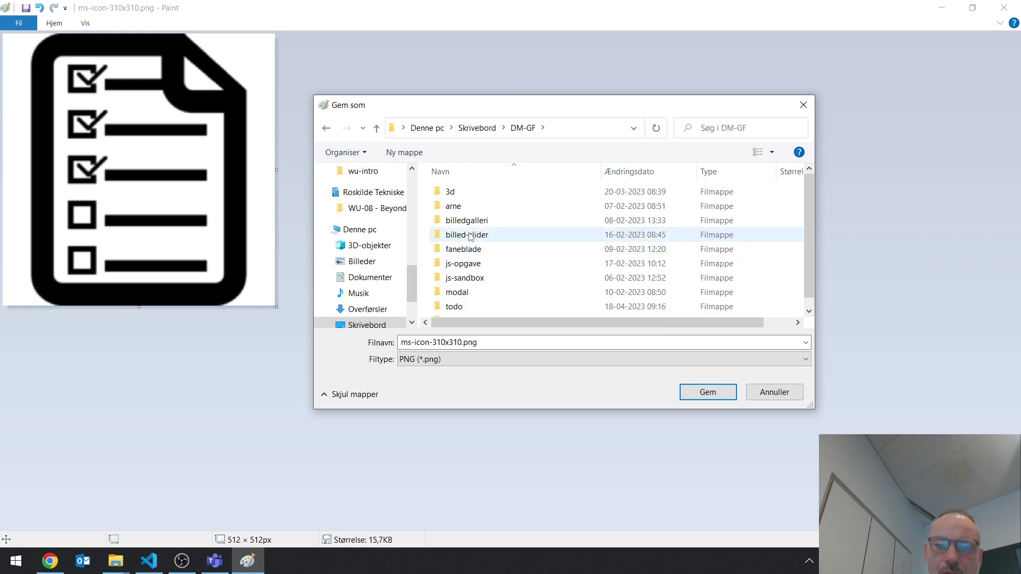
double_click(472, 303)
double_click(477, 194)
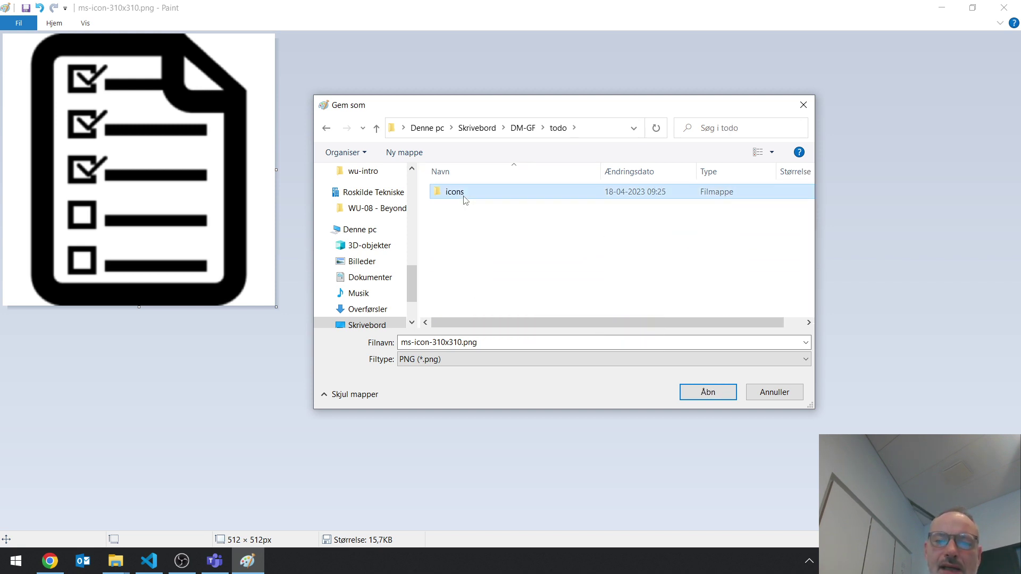
Step: Save the image as icon-512x512.png, accepting the loss of transparency, and close Paint
left_click(444, 344)
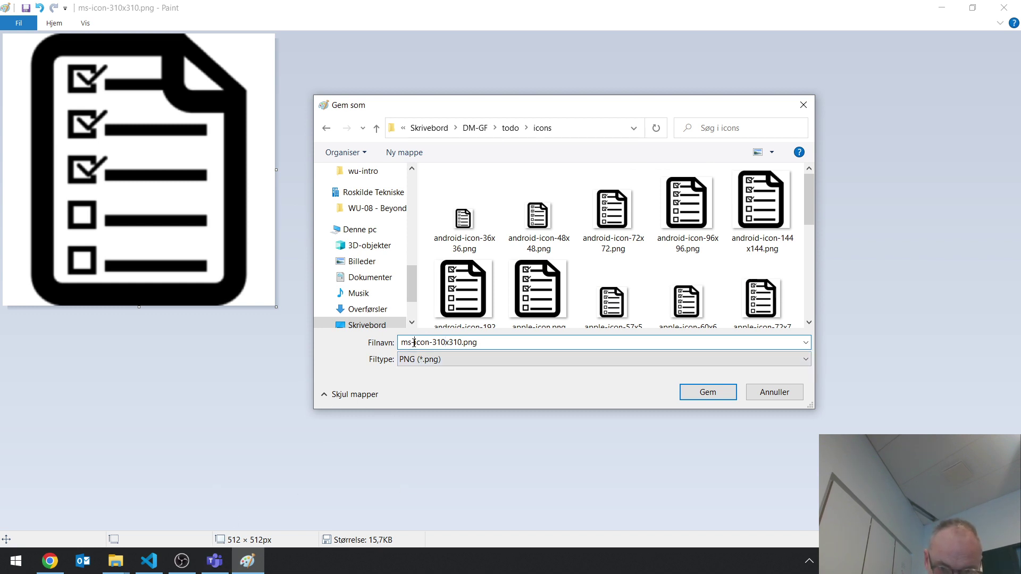
mouse_move(161, 569)
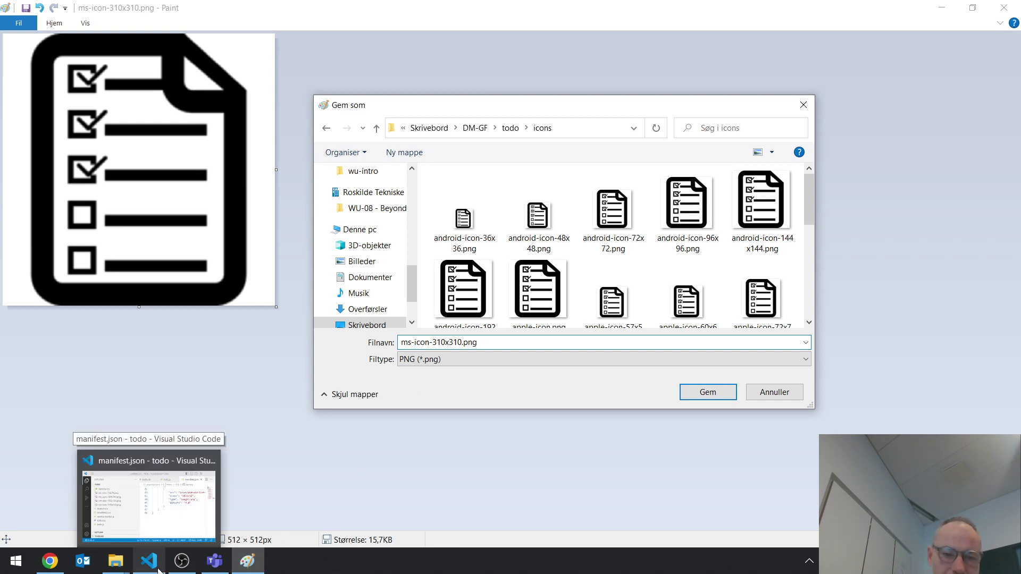
left_click(159, 569)
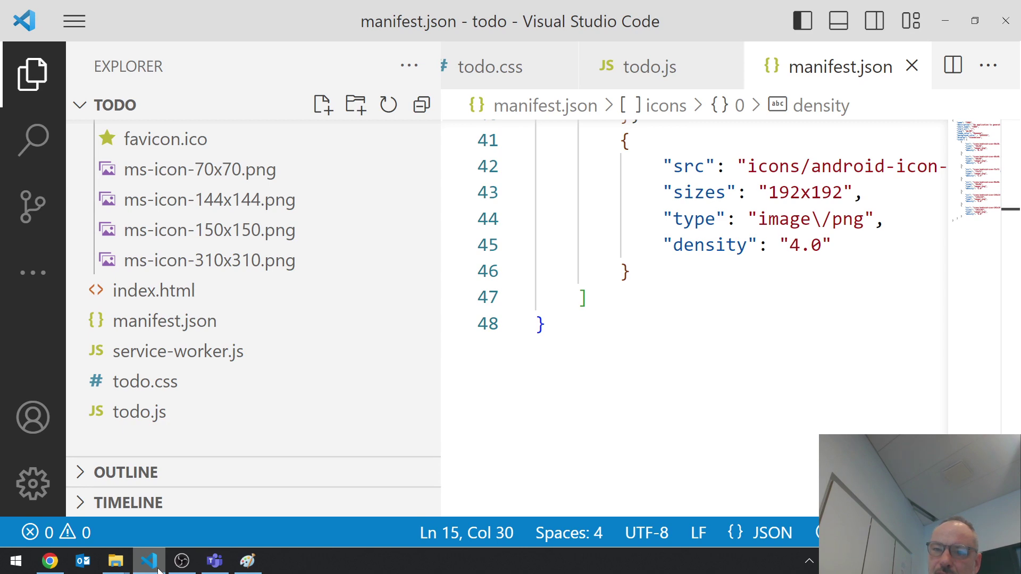
left_click(159, 569)
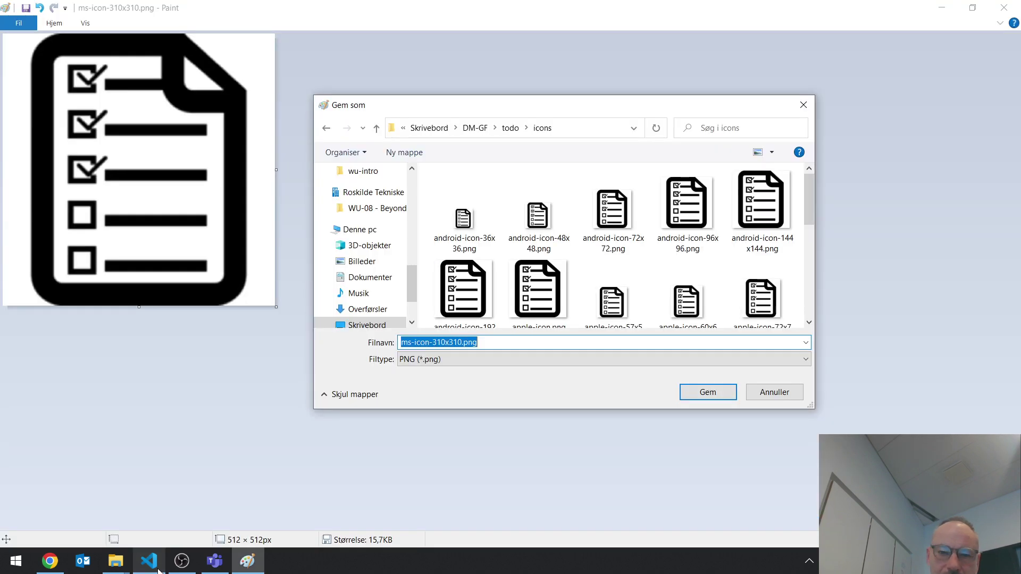
left_click(411, 342)
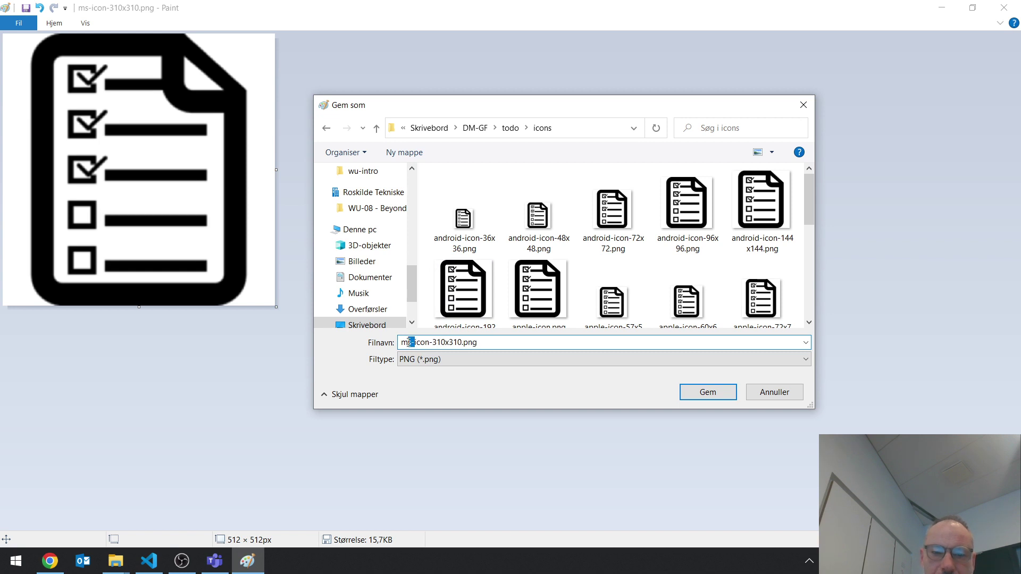
key("BackSpace")
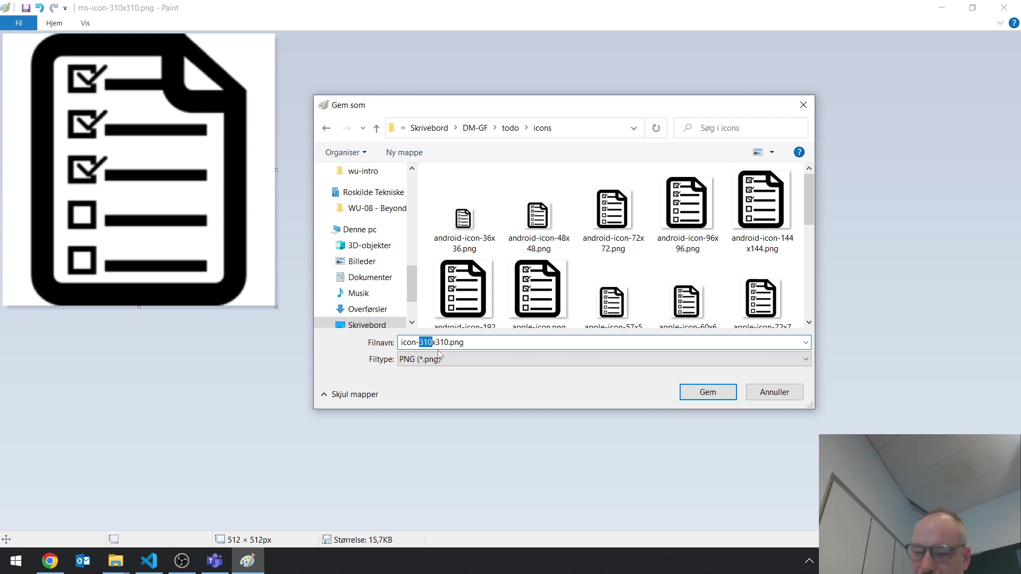
type("512")
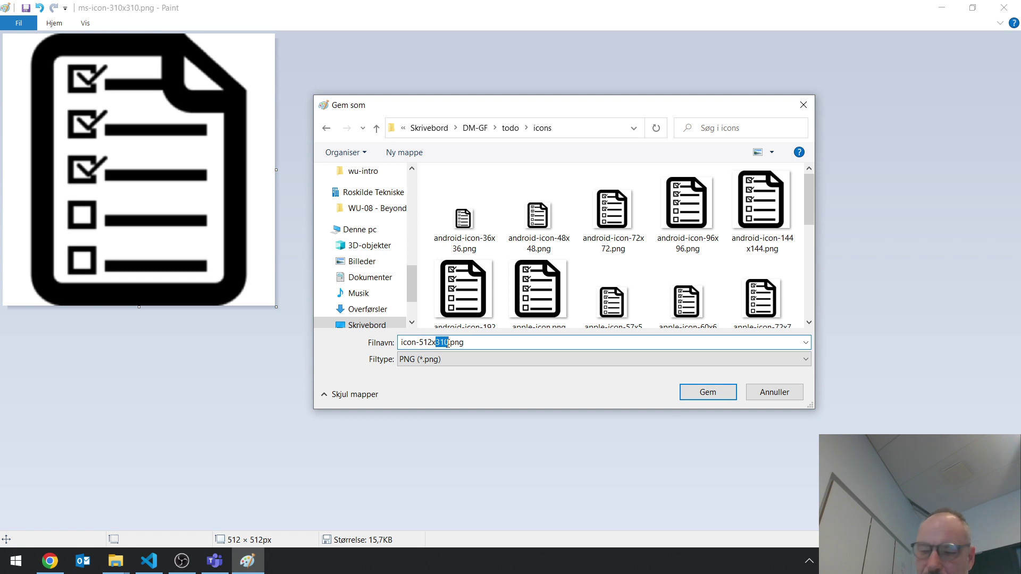
type("512")
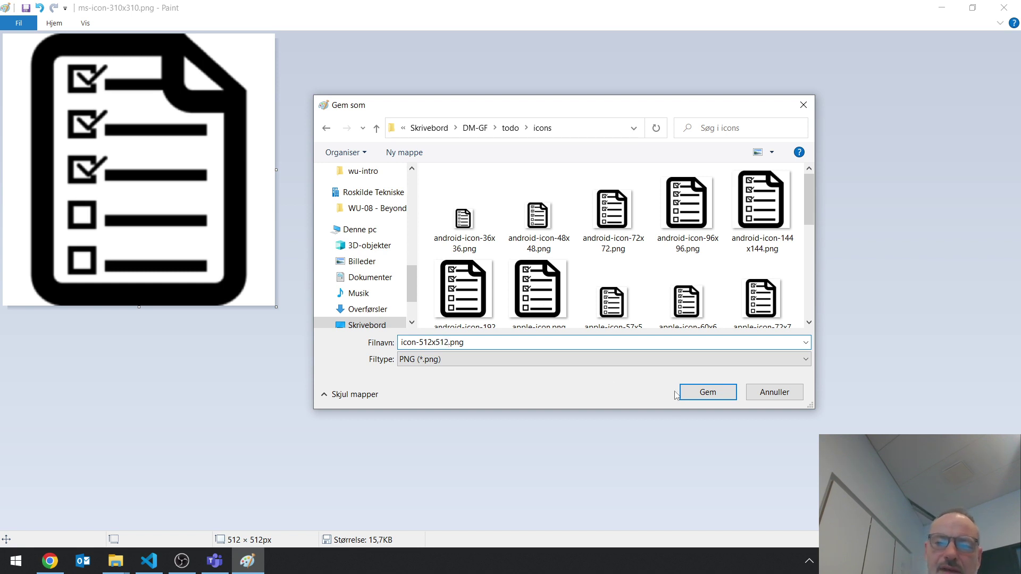
left_click(725, 396)
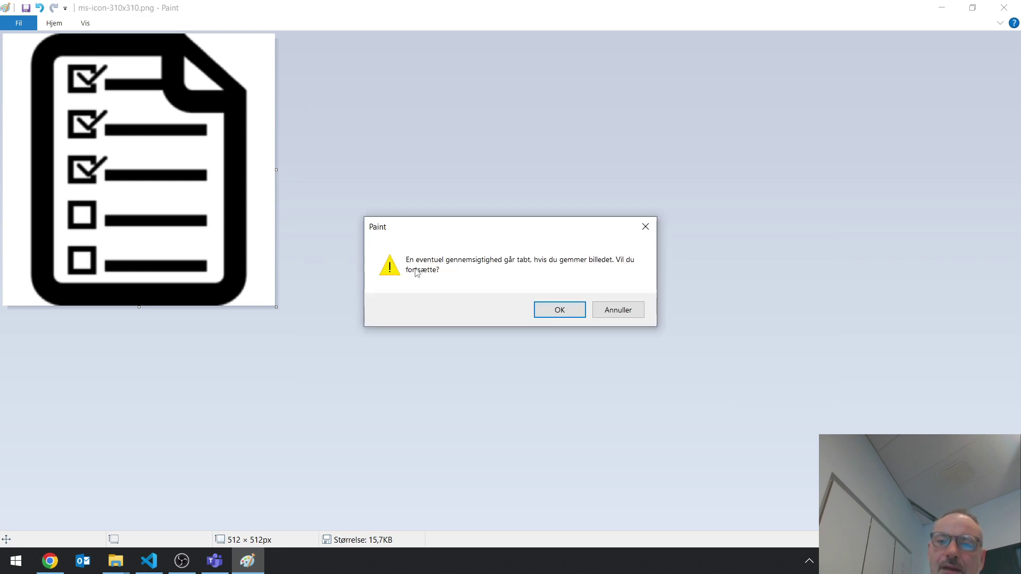
left_click(575, 313)
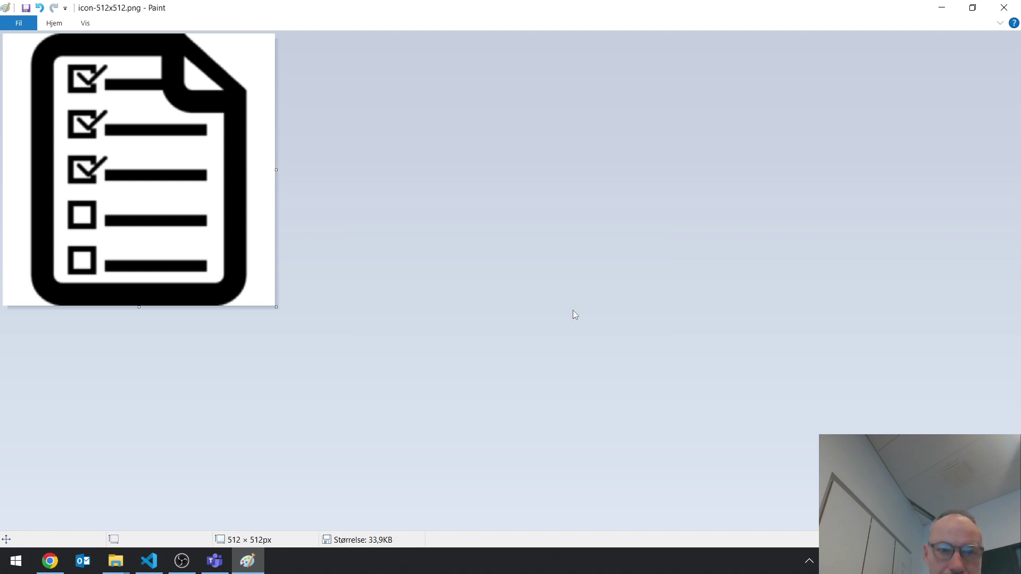
left_click(1002, 8)
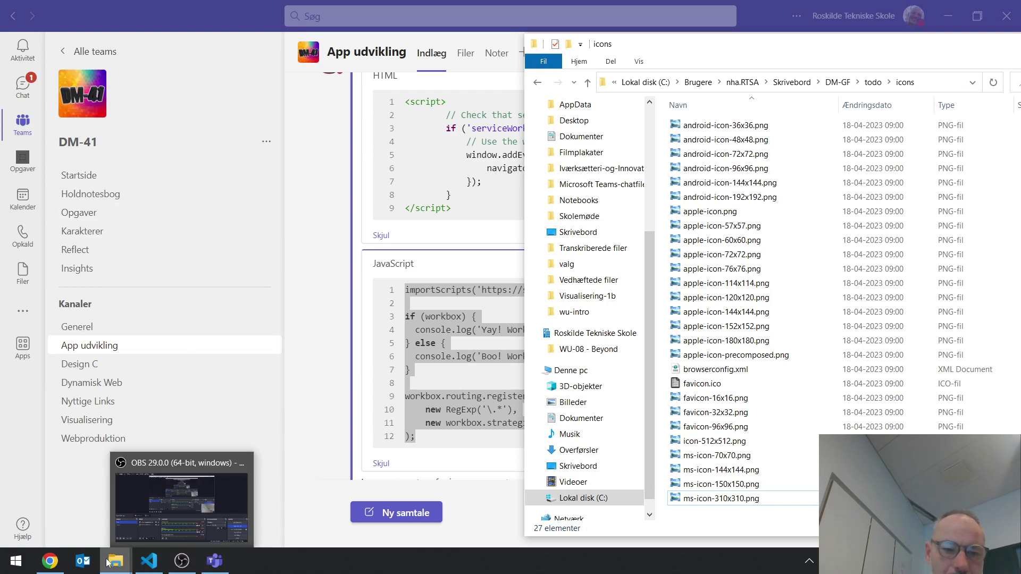
Step: Switch to manifest.json in Visual Studio Code and hide the file explorer sidebar
left_click(57, 563)
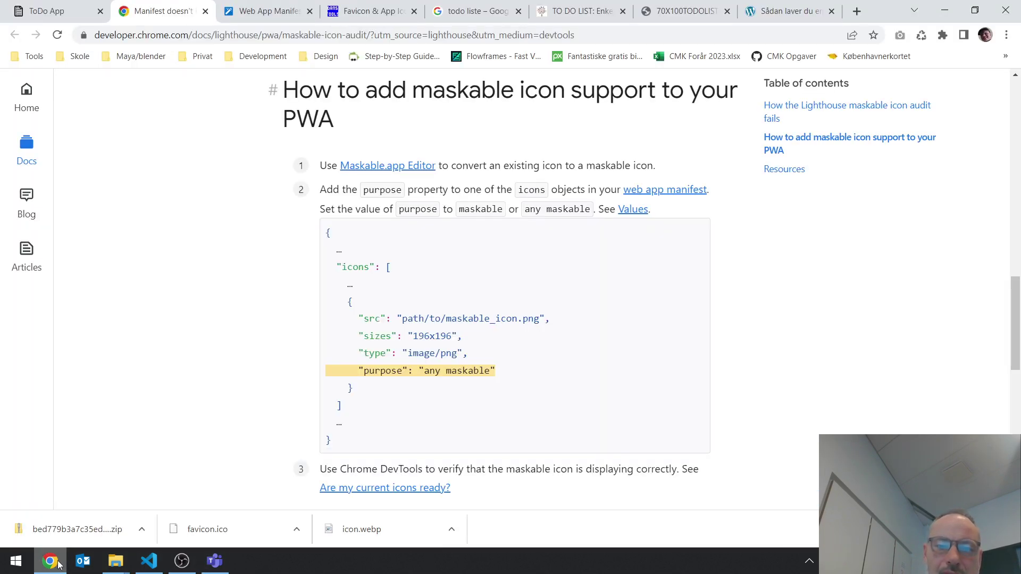
left_click(59, 563)
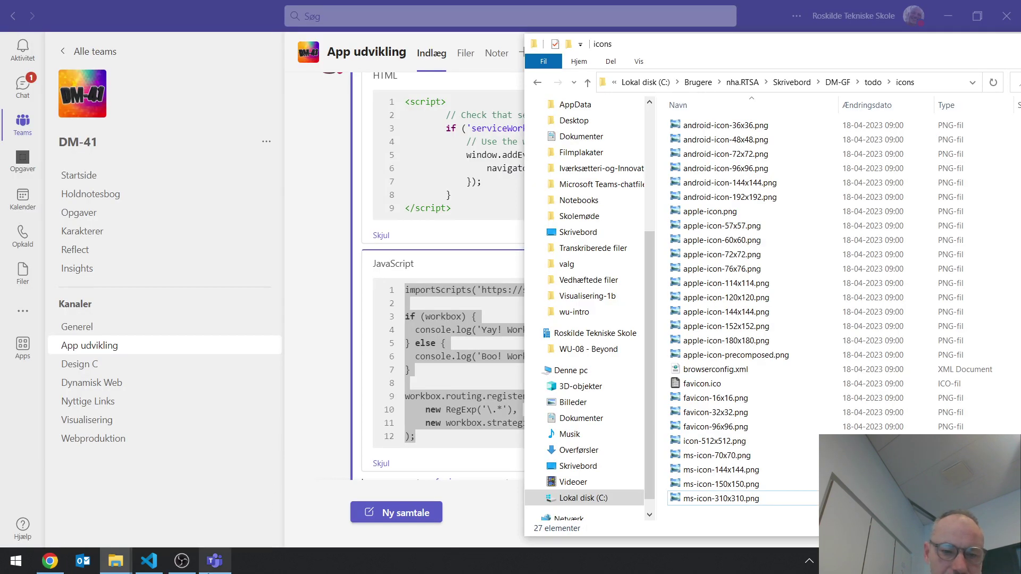
left_click(215, 561)
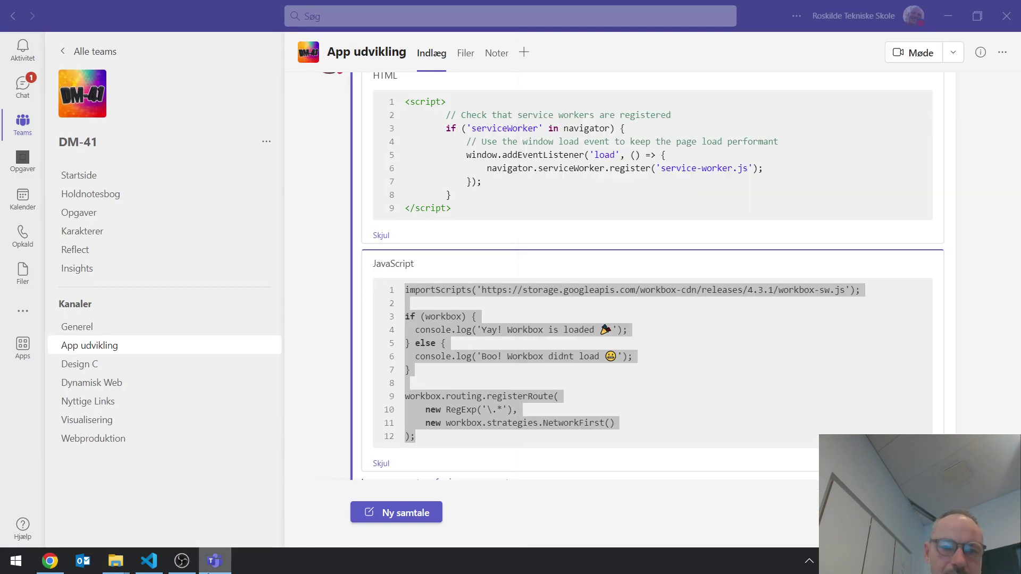
left_click(162, 564)
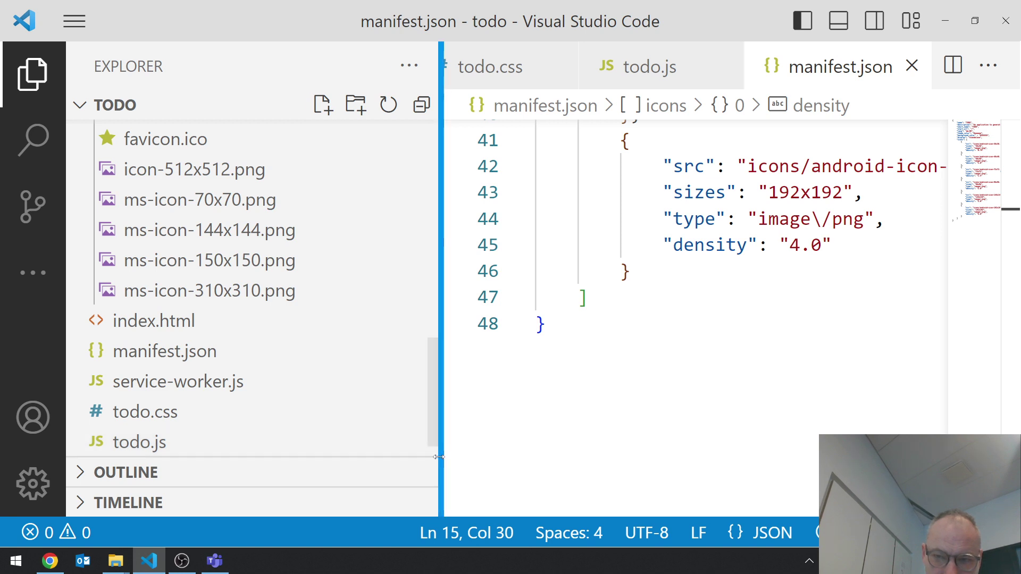
left_click_drag(438, 457, 79, 452)
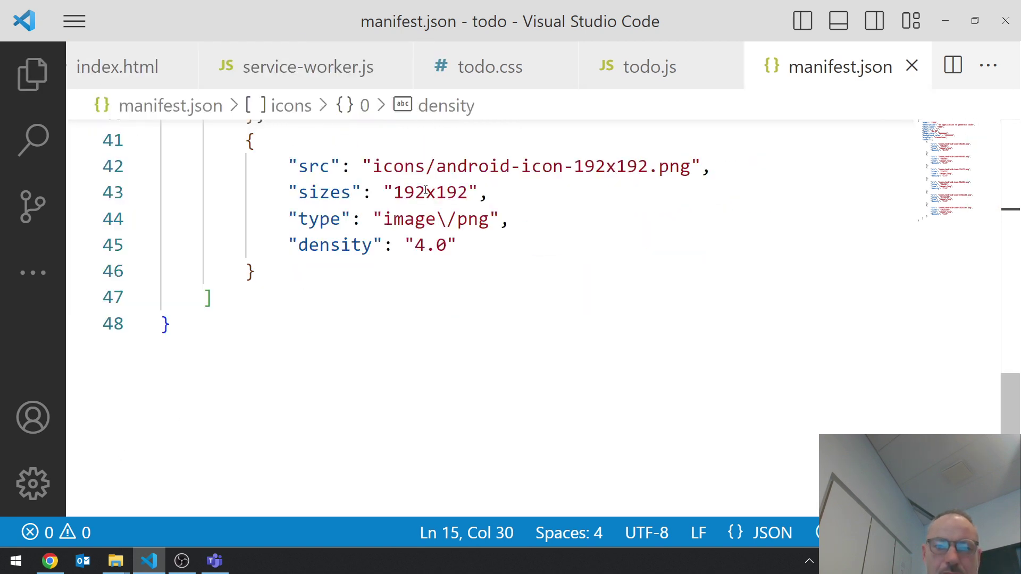
Step: Duplicate the android-icon-192x192.png entry at the end of the icons array, separating the two objects with a comma
scroll(449, 309, "up", 2)
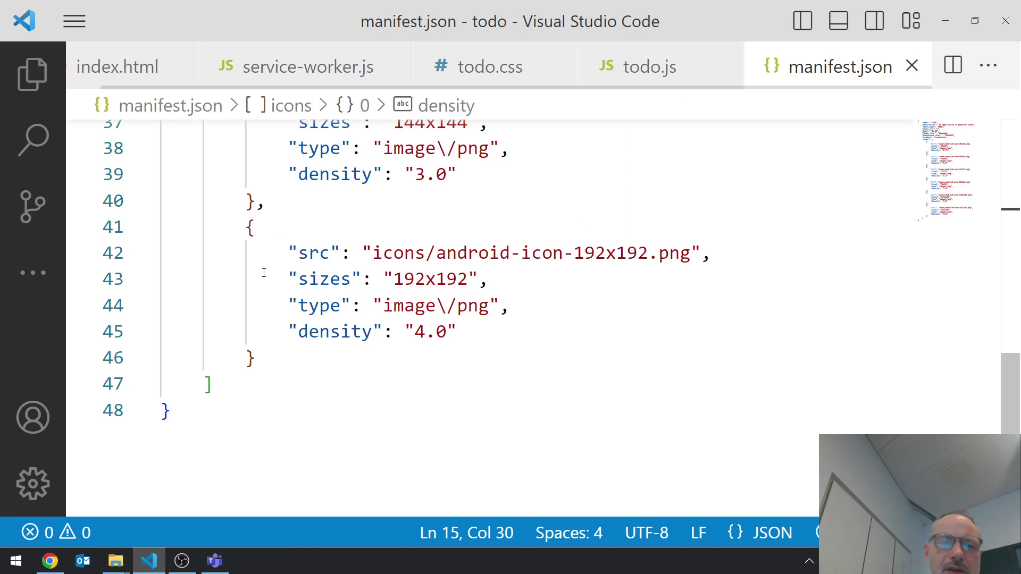
left_click_drag(247, 227, 485, 347)
key("ctrl+c")
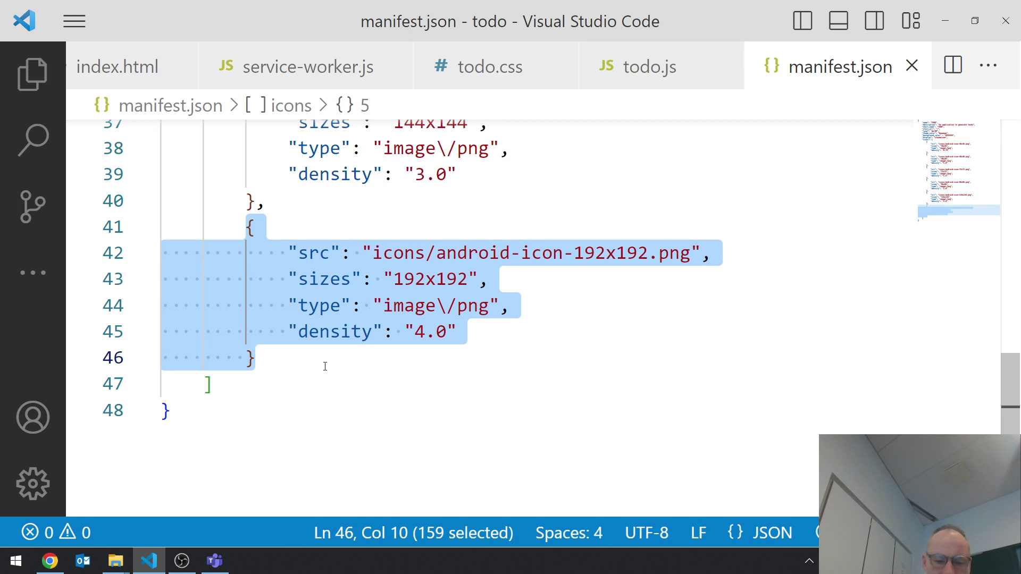
left_click(296, 358)
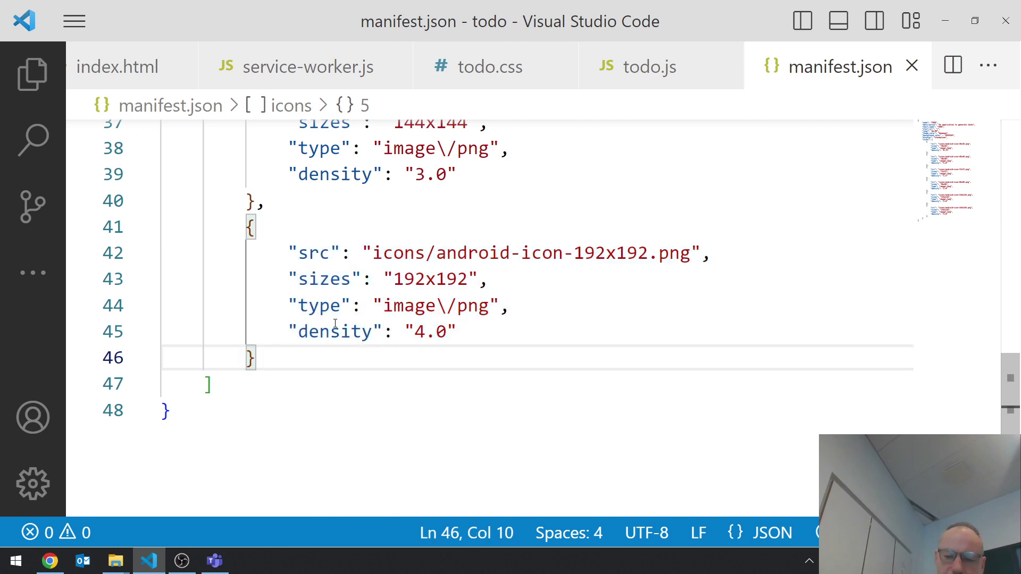
type(",")
key("Return")
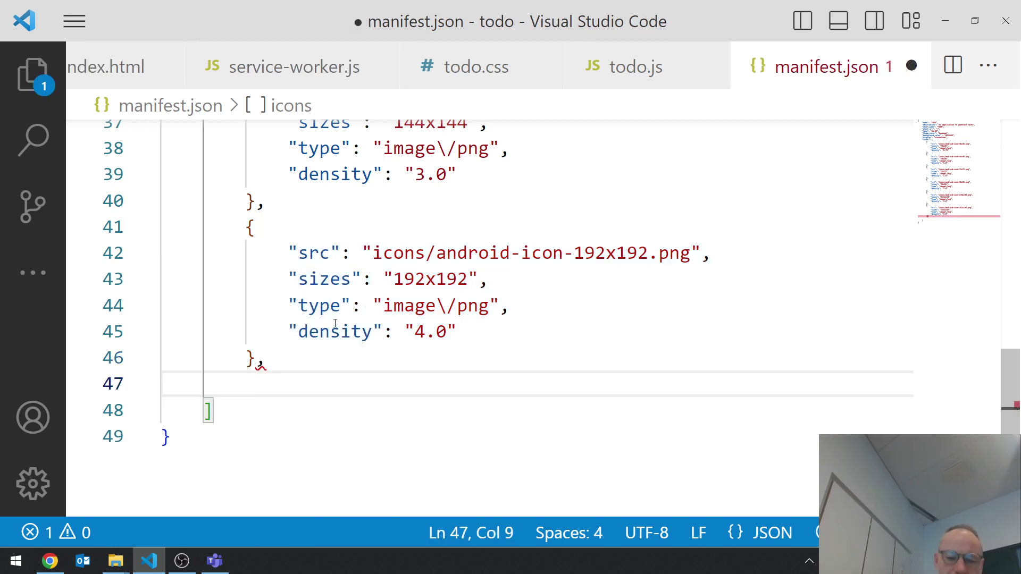
key("ctrl+v")
scroll(628, 342, "down", 2)
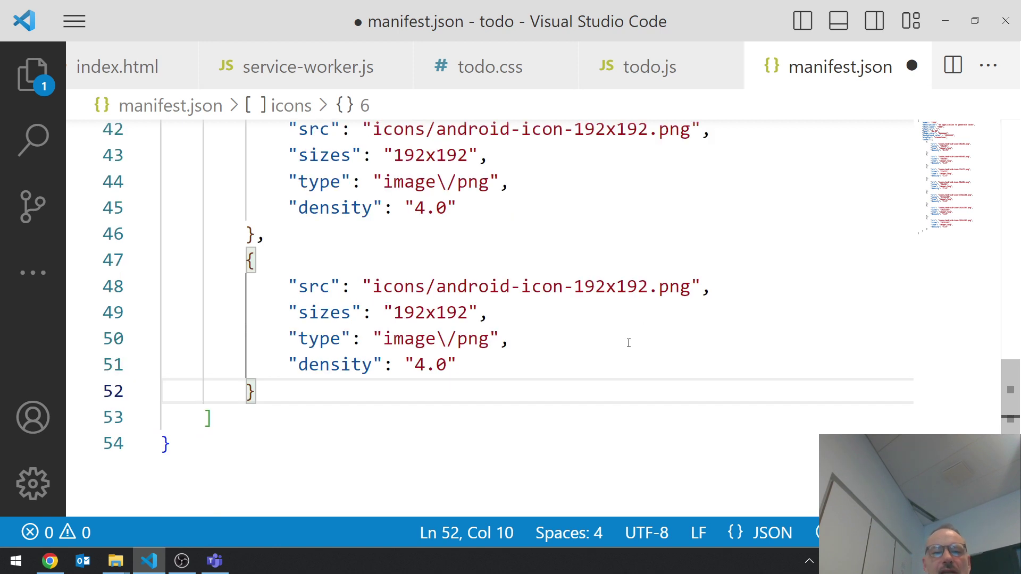
Step: Change the src of the duplicated icon entry to icons/icon-512x512.png
left_click_drag(438, 286, 525, 287)
key("BackSpace")
type("512")
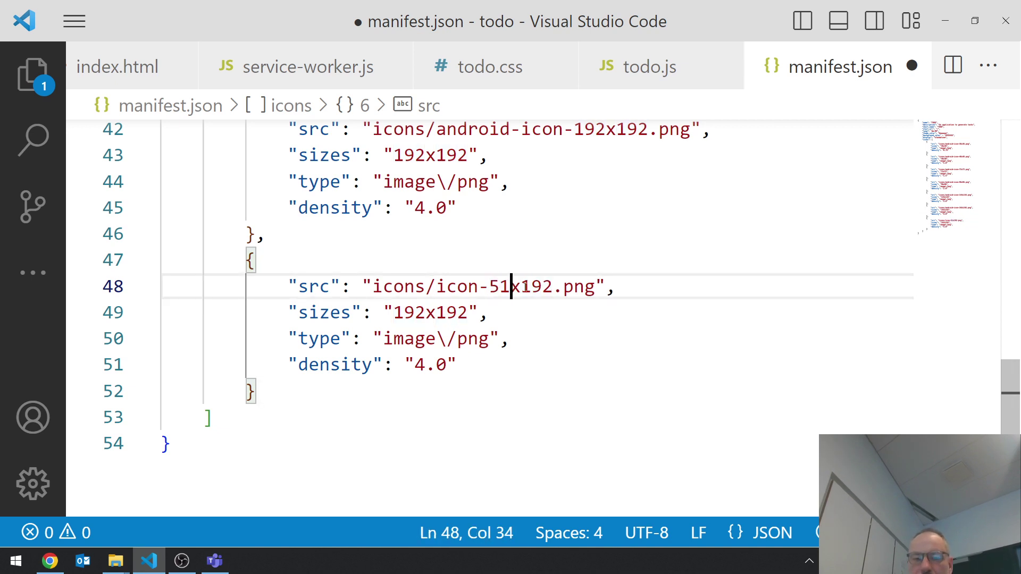
left_click_drag(532, 288, 564, 287)
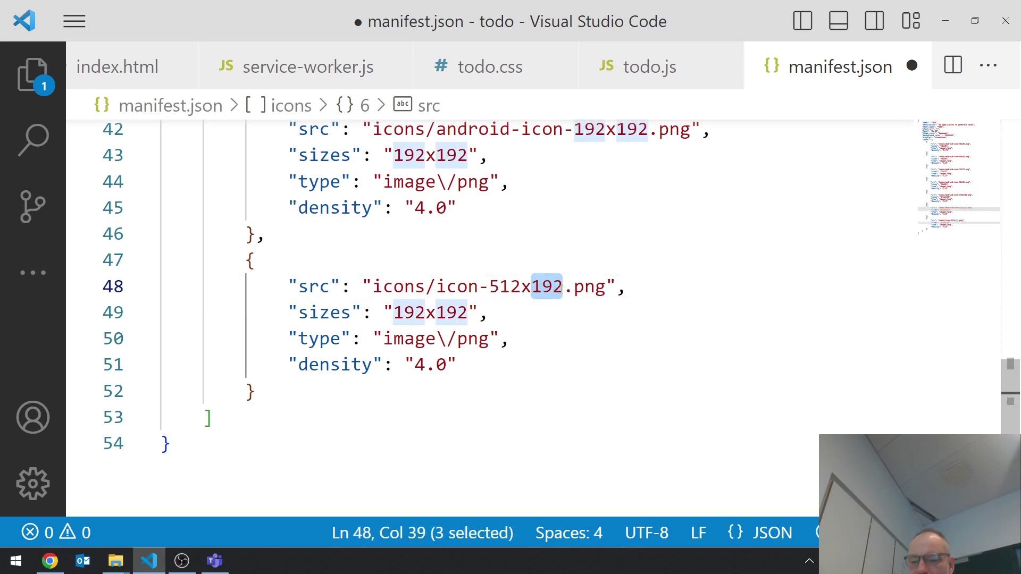
type("512")
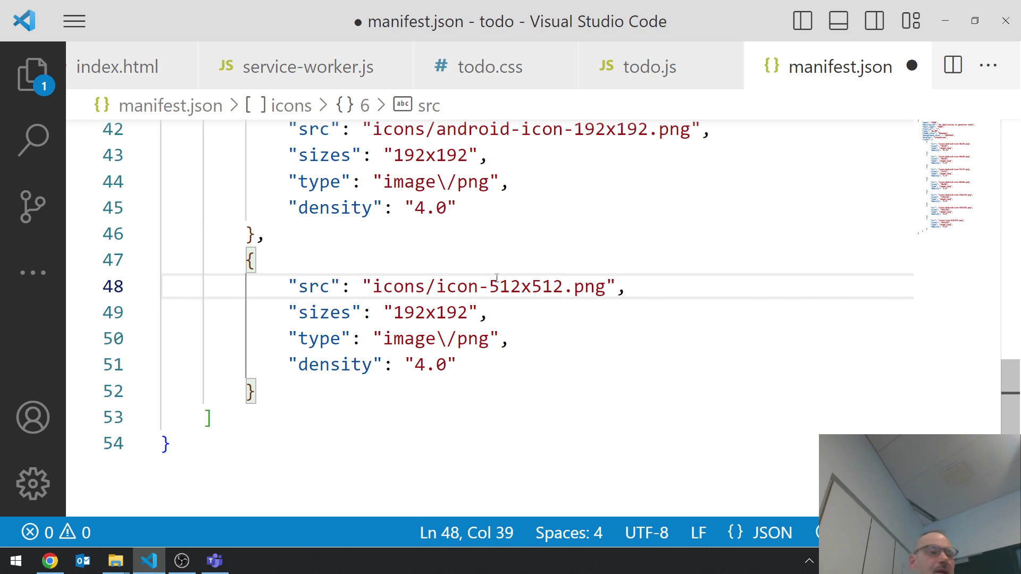
left_click(520, 303)
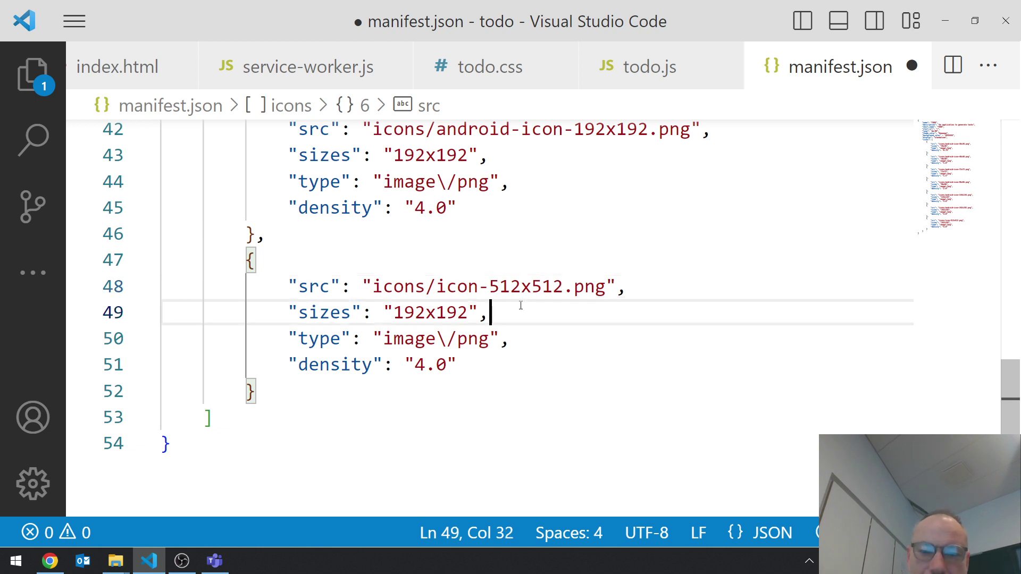
left_click(538, 347)
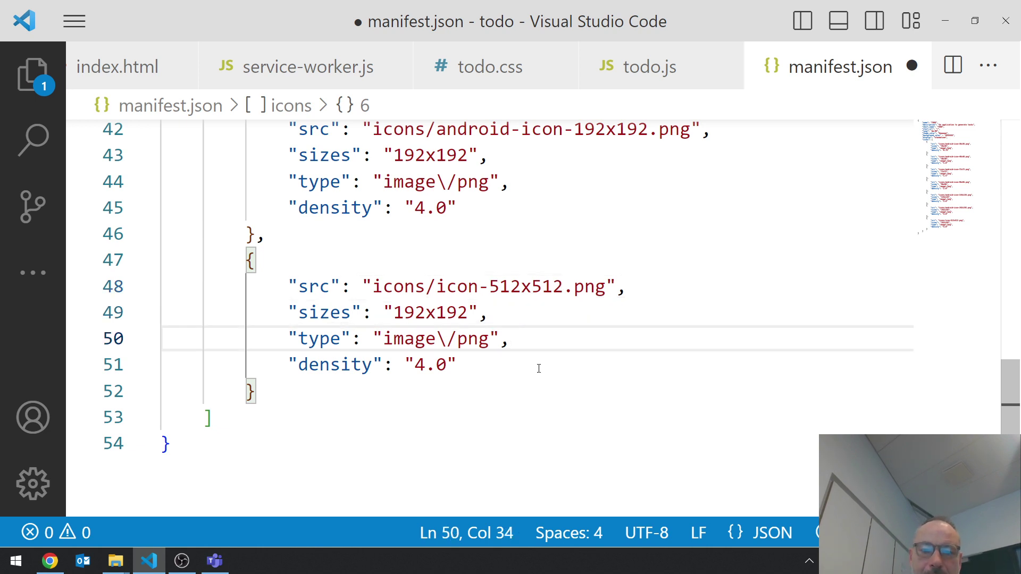
scroll(540, 366, "down", 1)
scroll(539, 364, "up", 2)
scroll(539, 363, "down", 1)
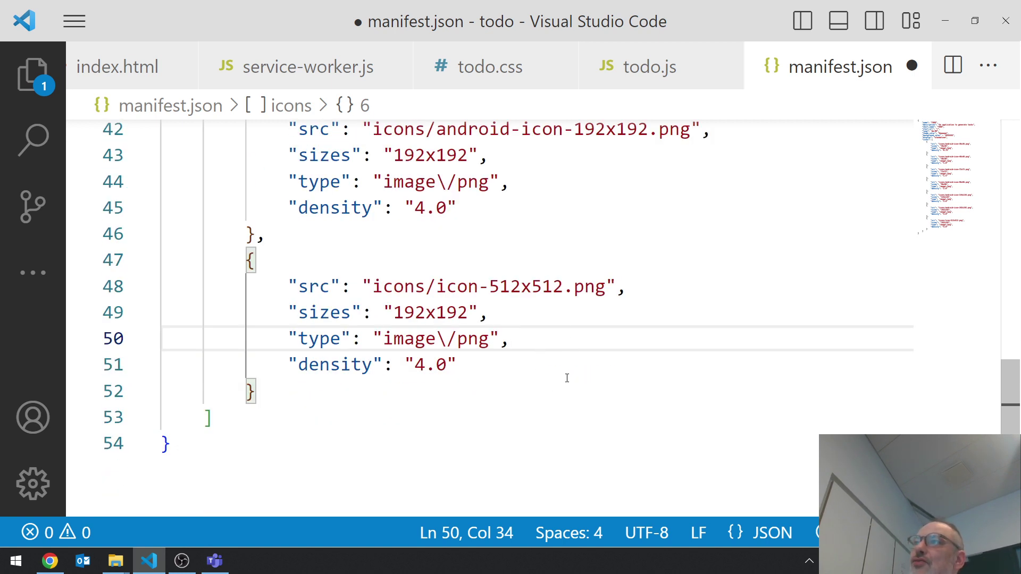
scroll(565, 354, "down", 1)
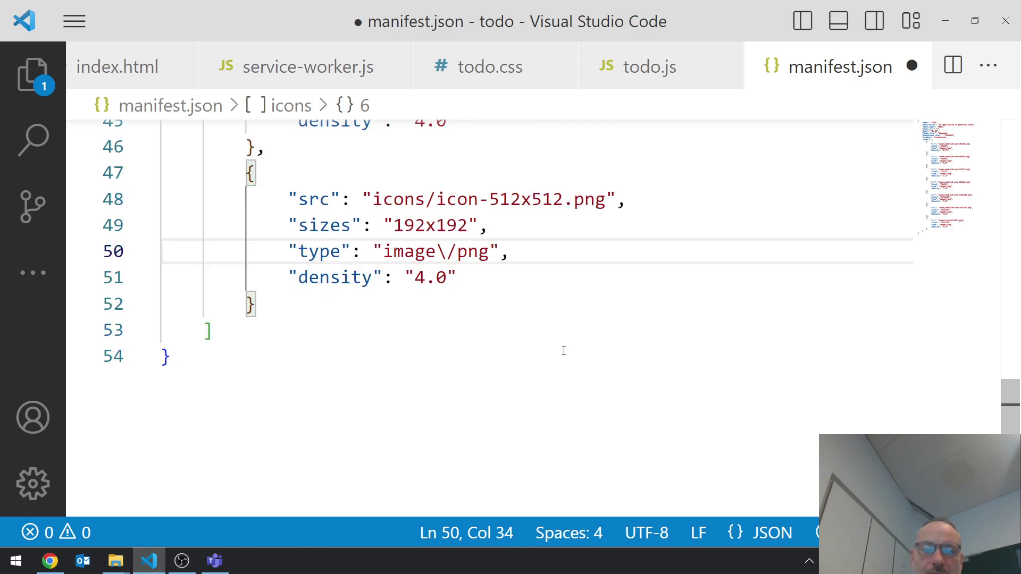
scroll(564, 351, "down", 1)
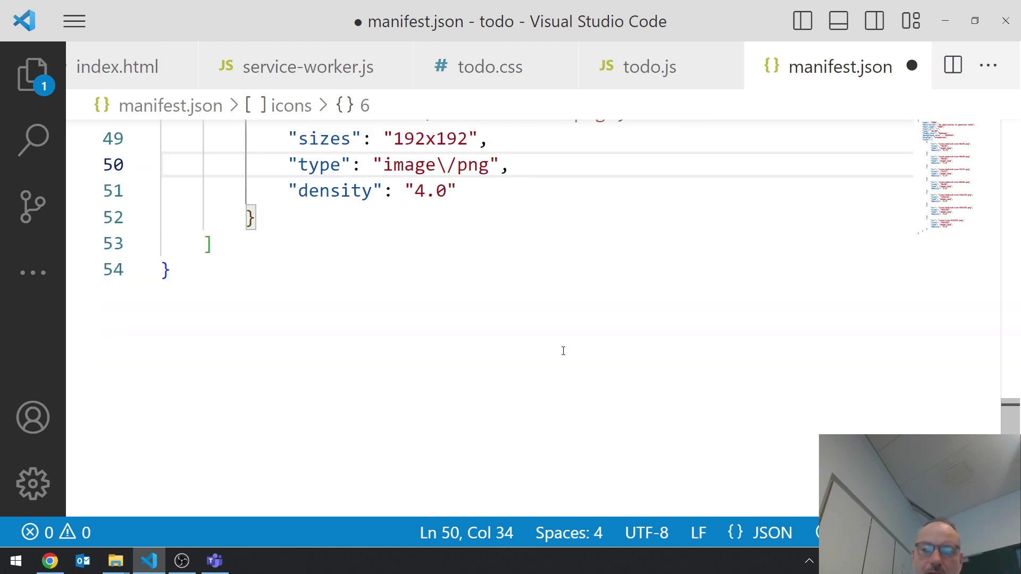
scroll(563, 351, "up", 2)
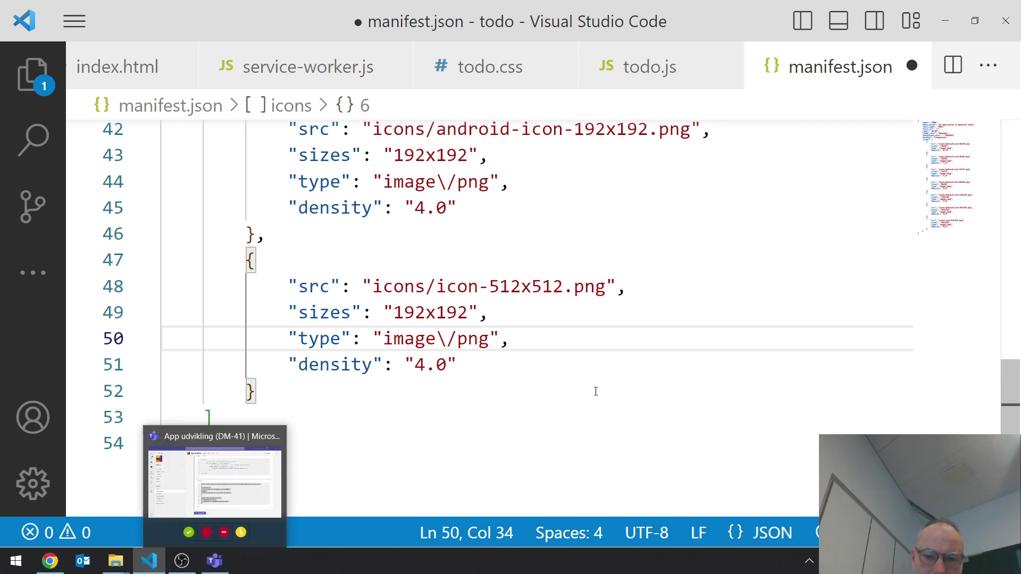
Step: Save manifest.json with the added icons/icon-512x512.png entry
left_click(471, 372)
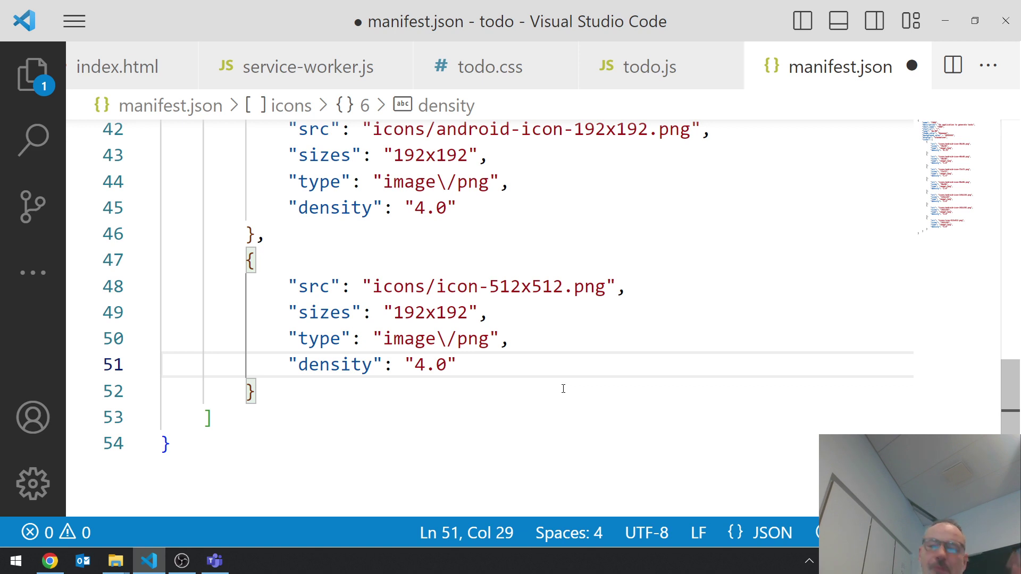
left_click(375, 365)
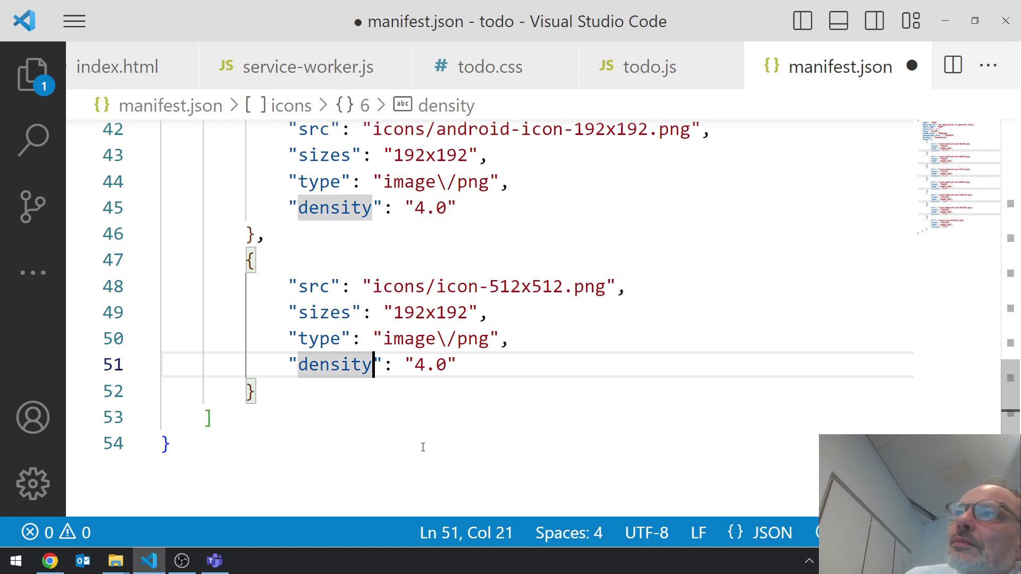
left_click(374, 391)
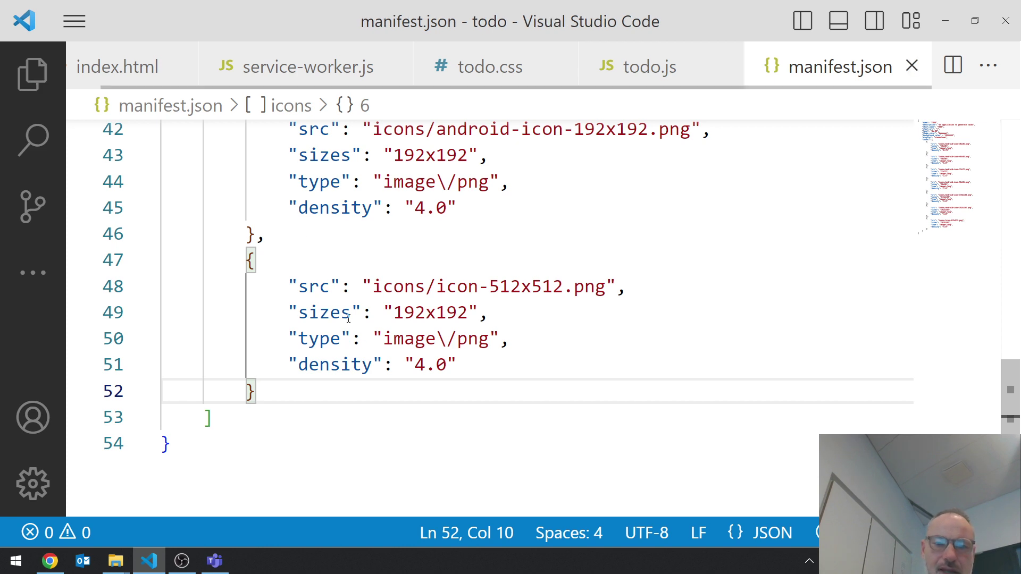
Step: Switch to the ToDo App page in Chrome, clear the old Lighthouse report and run a new page load analysis
key("alt+Tab")
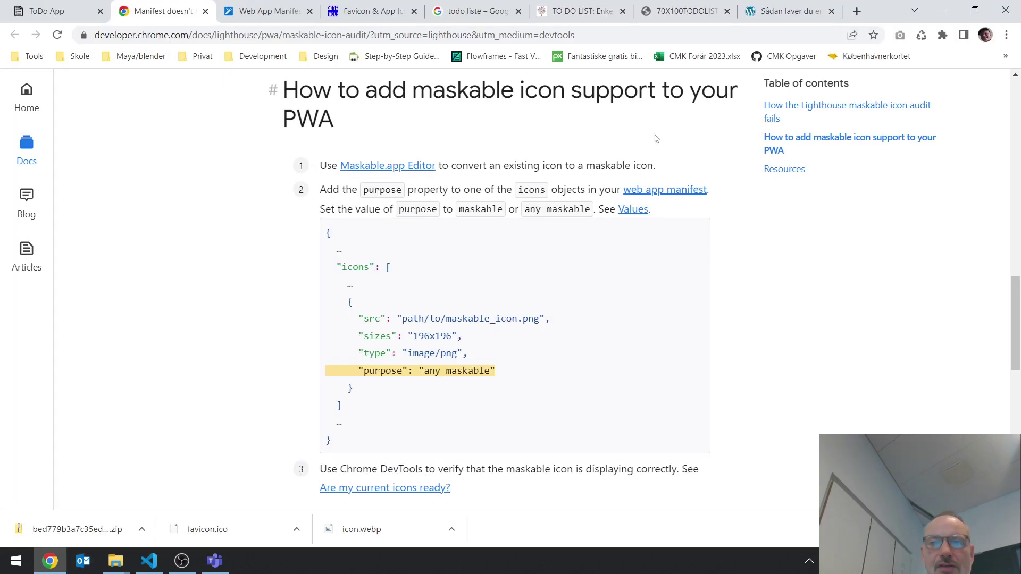
left_click(55, 16)
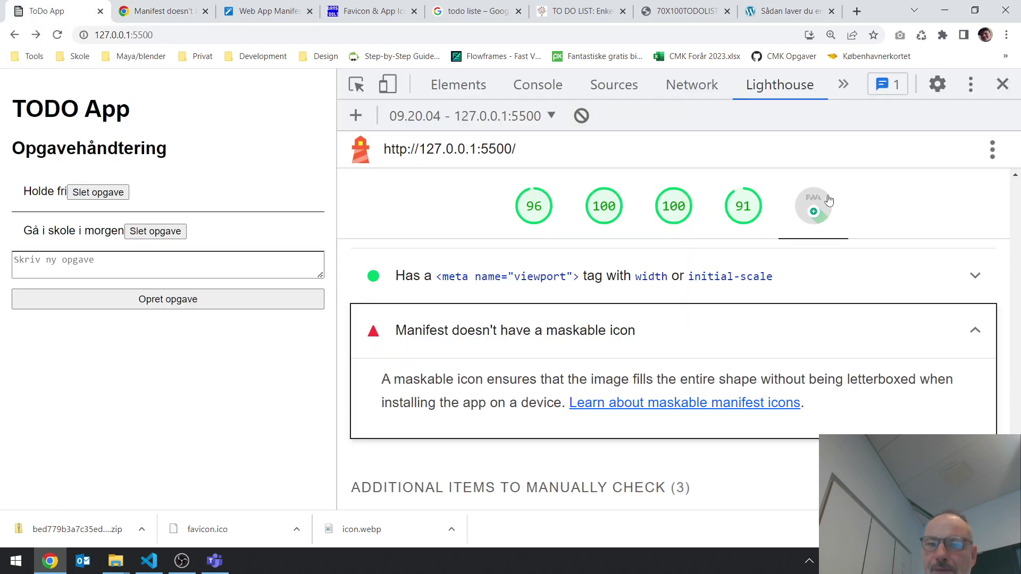
left_click(581, 117)
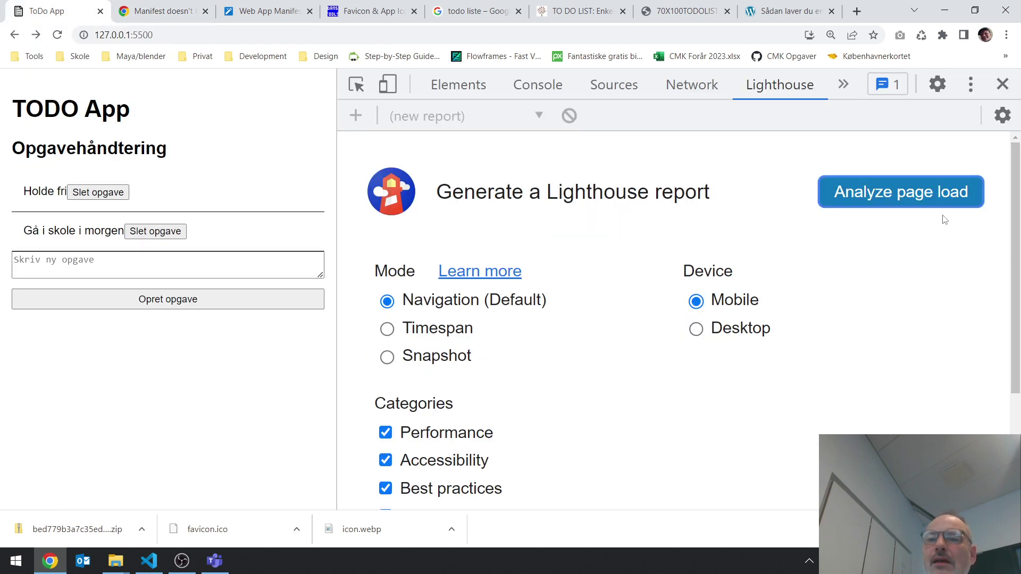
left_click(903, 189)
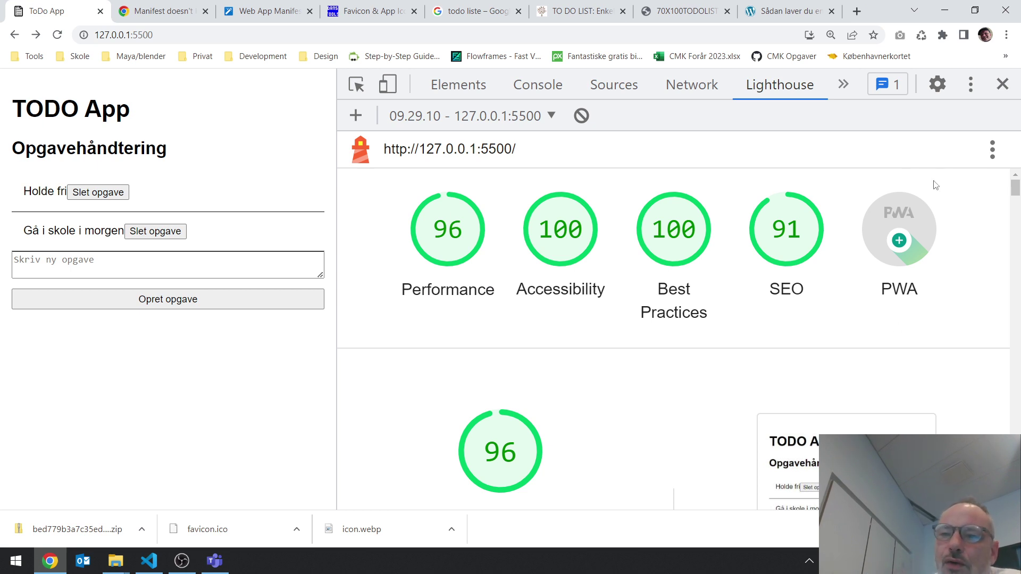
Step: Go to the report's PWA section and expand the custom splash screen audit to read its details
left_click(904, 248)
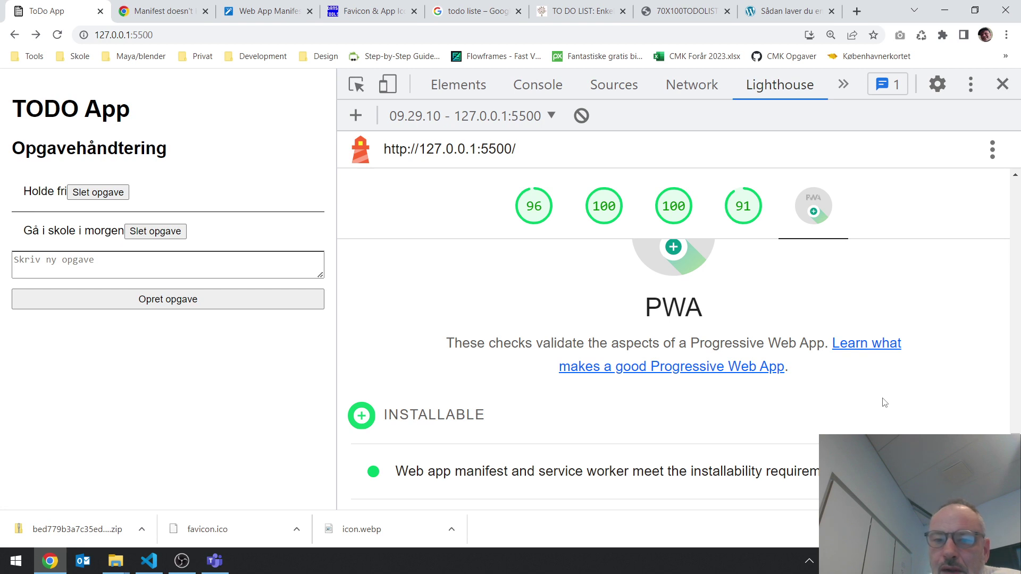
scroll(884, 402, "down", 6)
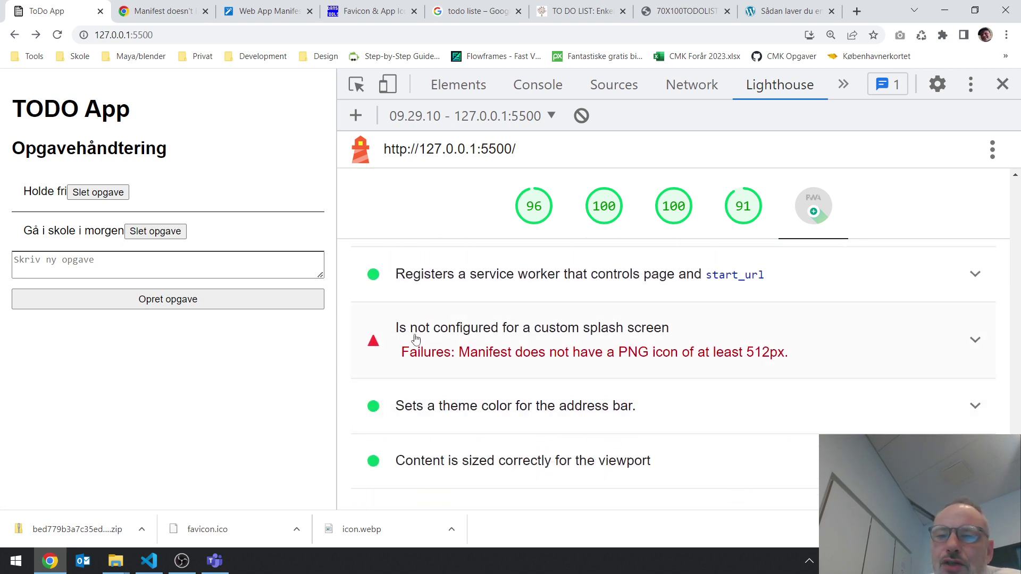
left_click(975, 342)
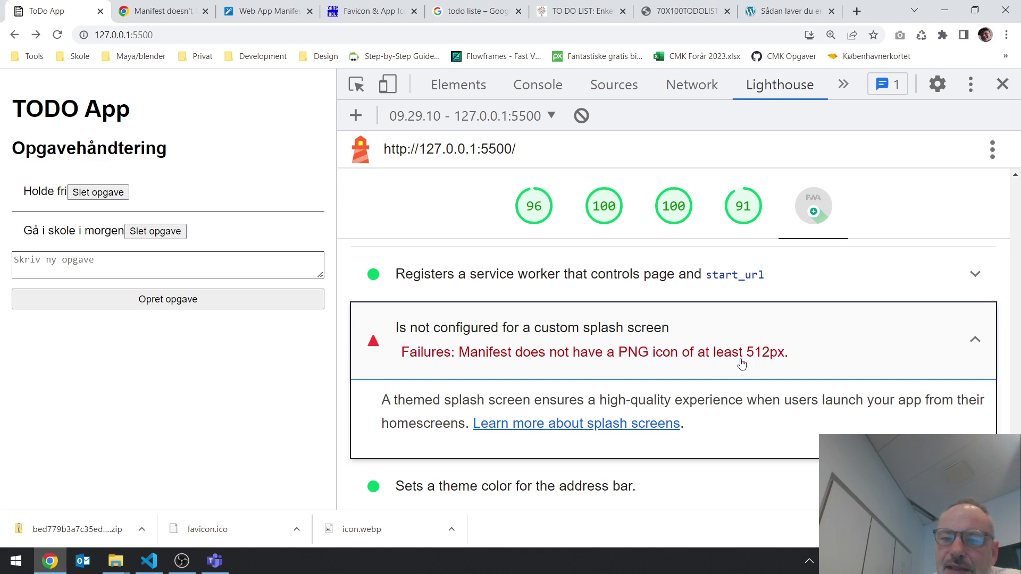
Step: Open the audit's linked documentation on splash screens and read how to create a custom splash screen
left_click(632, 428)
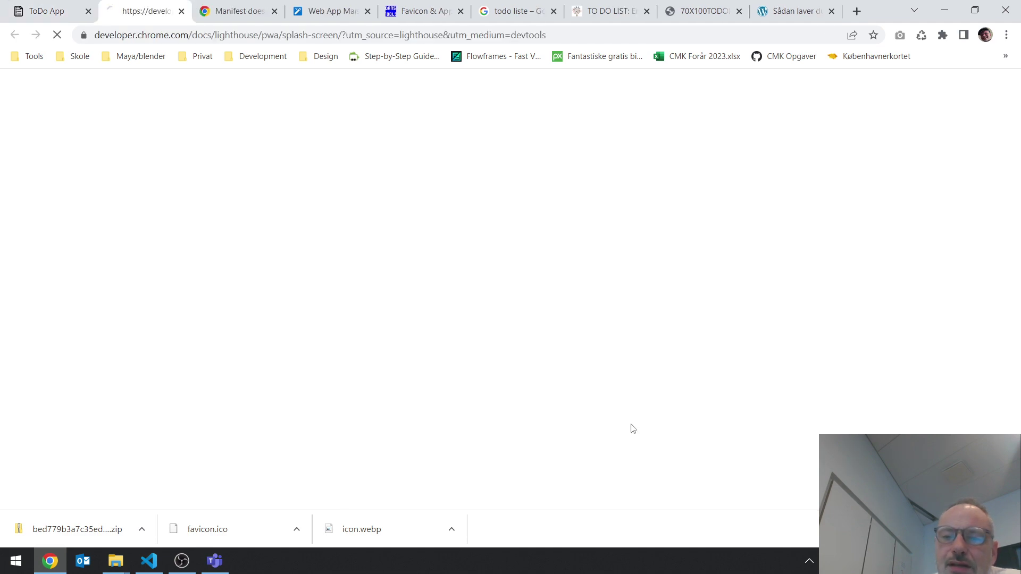
scroll(631, 428, "down", 8)
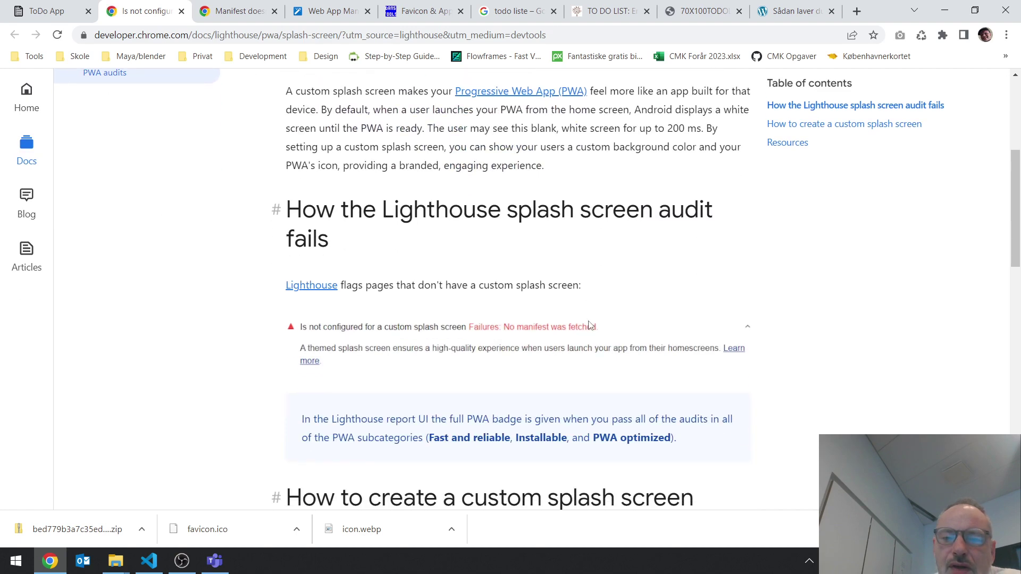
scroll(589, 326, "down", 12)
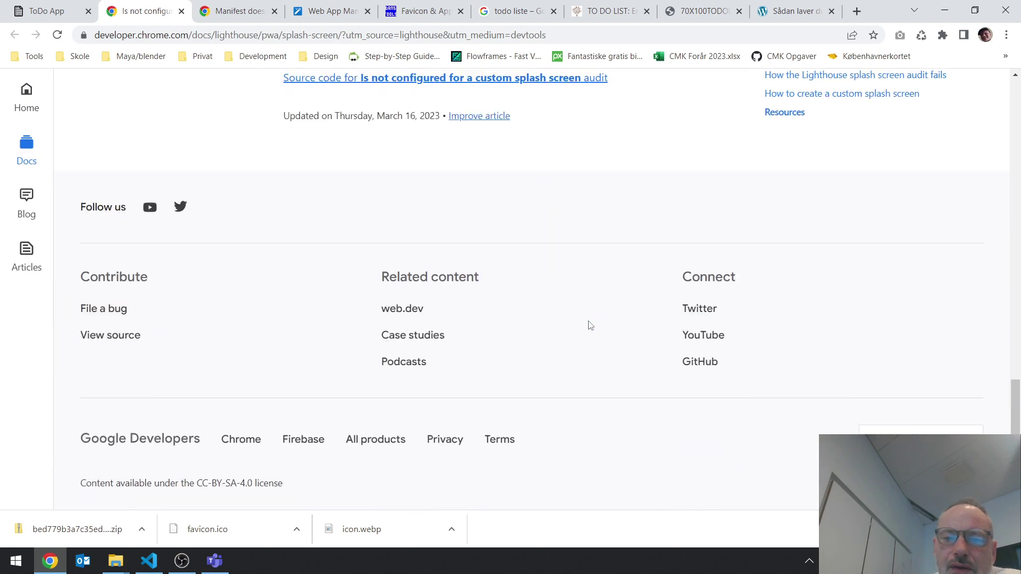
scroll(590, 325, "up", 10)
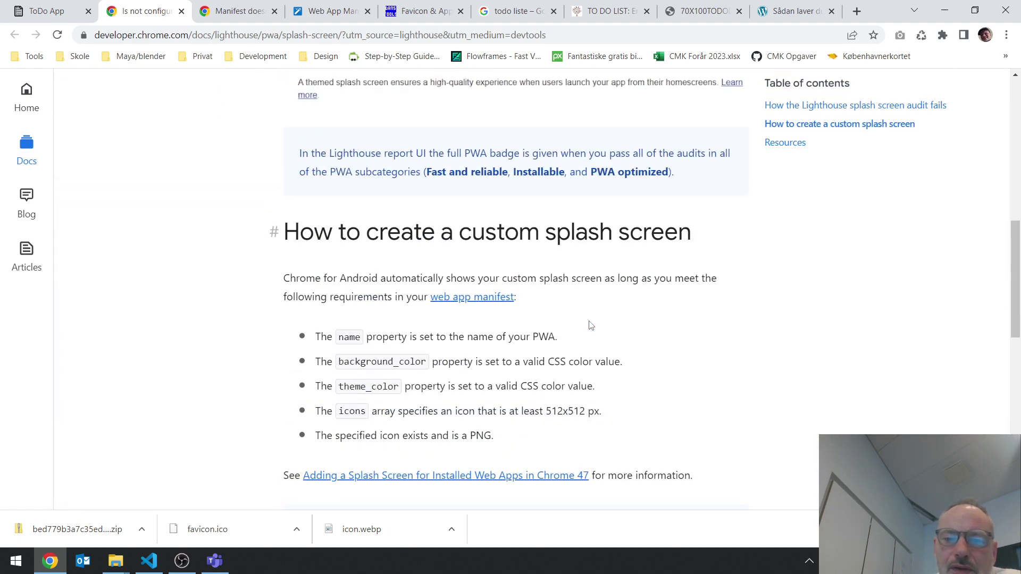
scroll(590, 326, "up", 3)
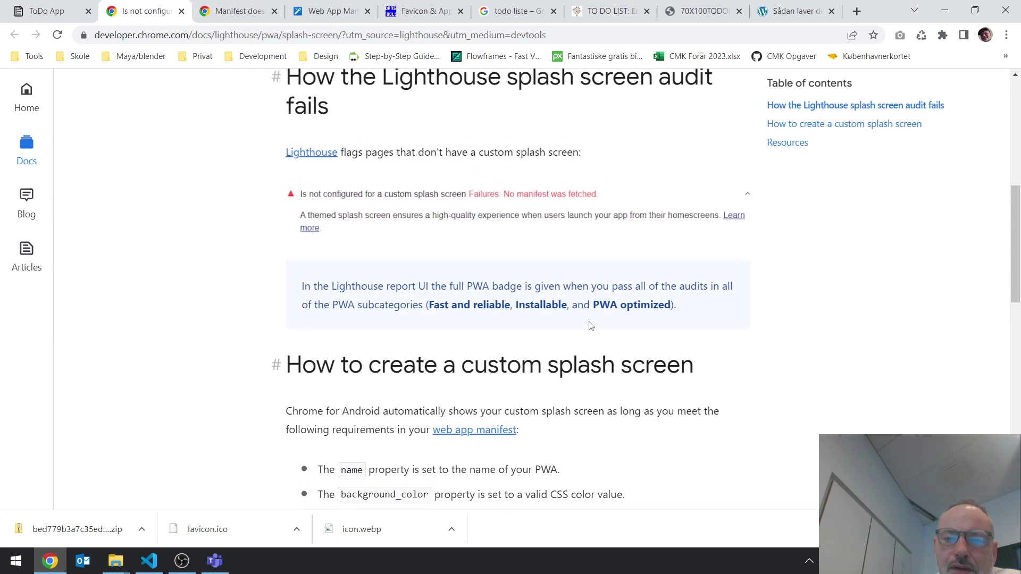
scroll(590, 325, "up", 6)
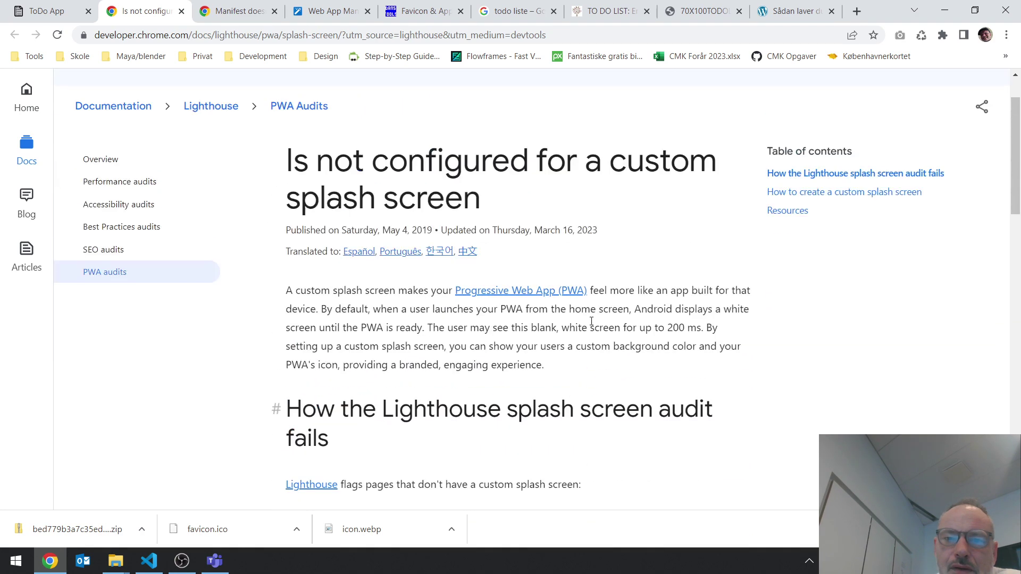
scroll(591, 321, "down", 1)
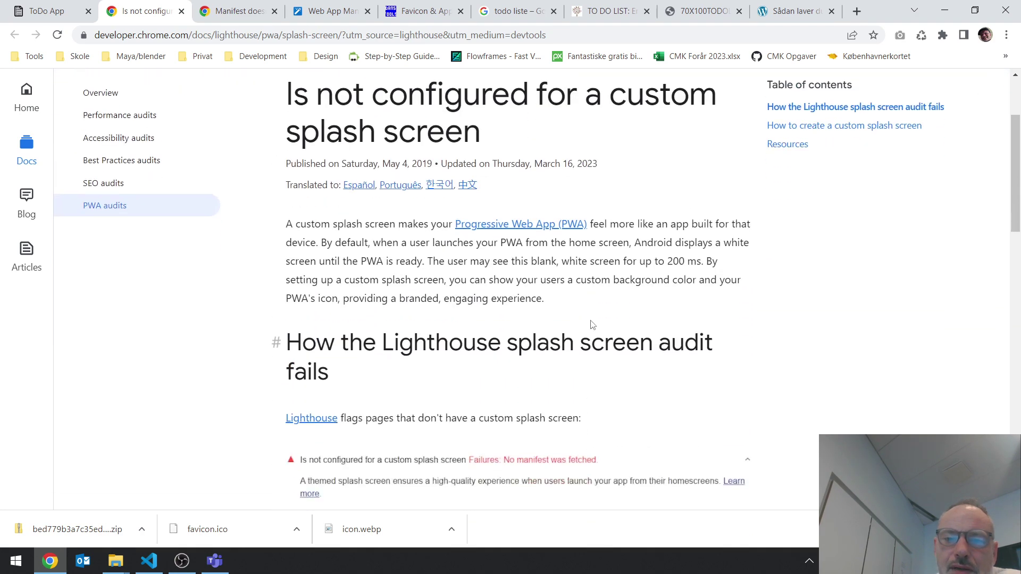
scroll(583, 343, "down", 1)
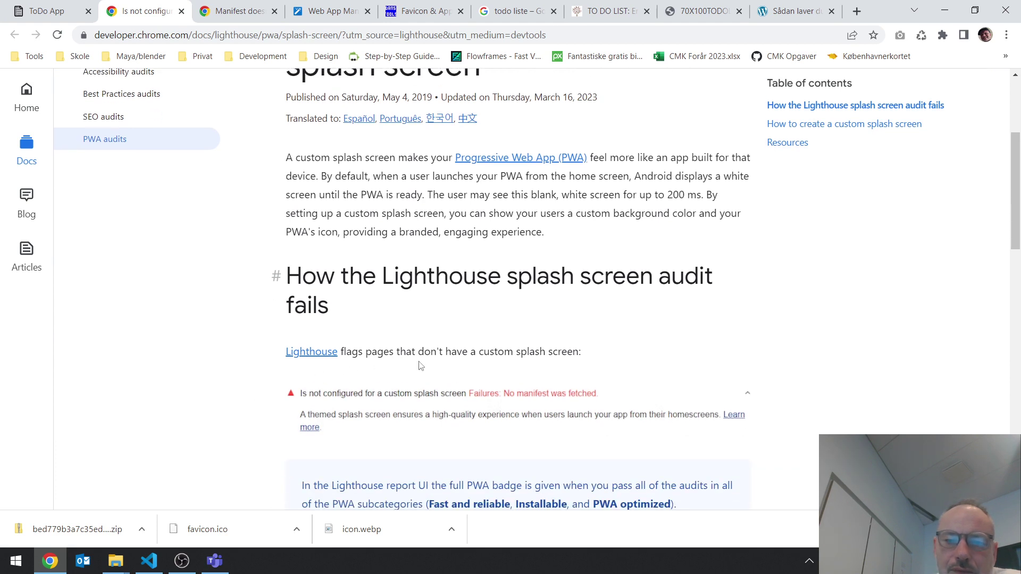
scroll(412, 371, "down", 1)
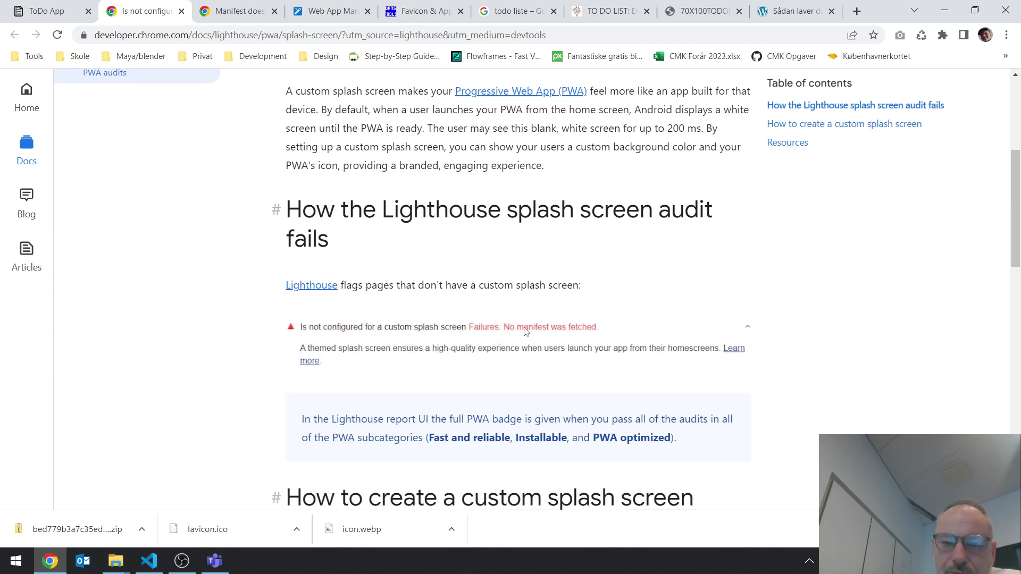
scroll(254, 301, "down", 1)
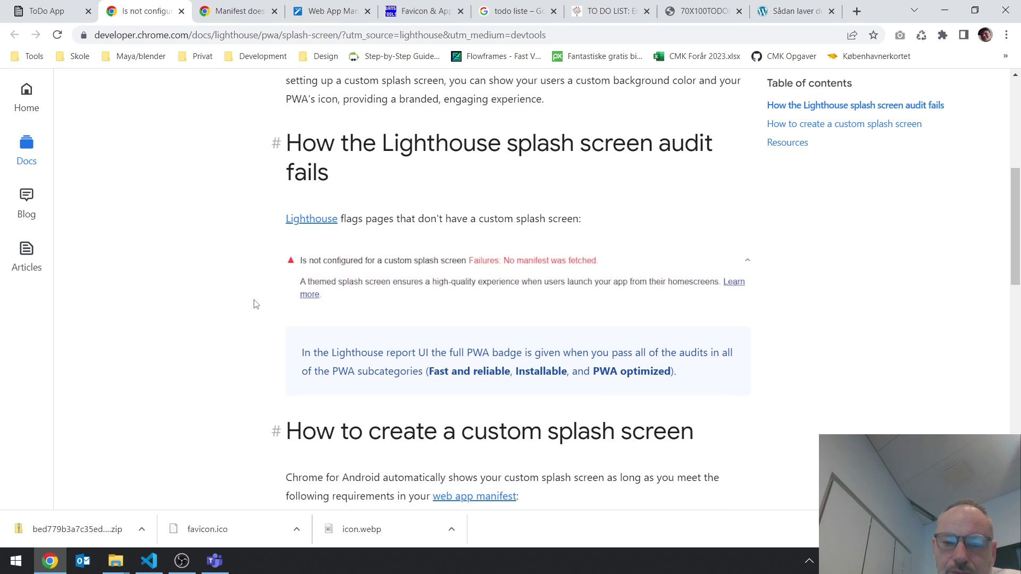
scroll(254, 303, "down", 2)
scroll(421, 380, "down", 1)
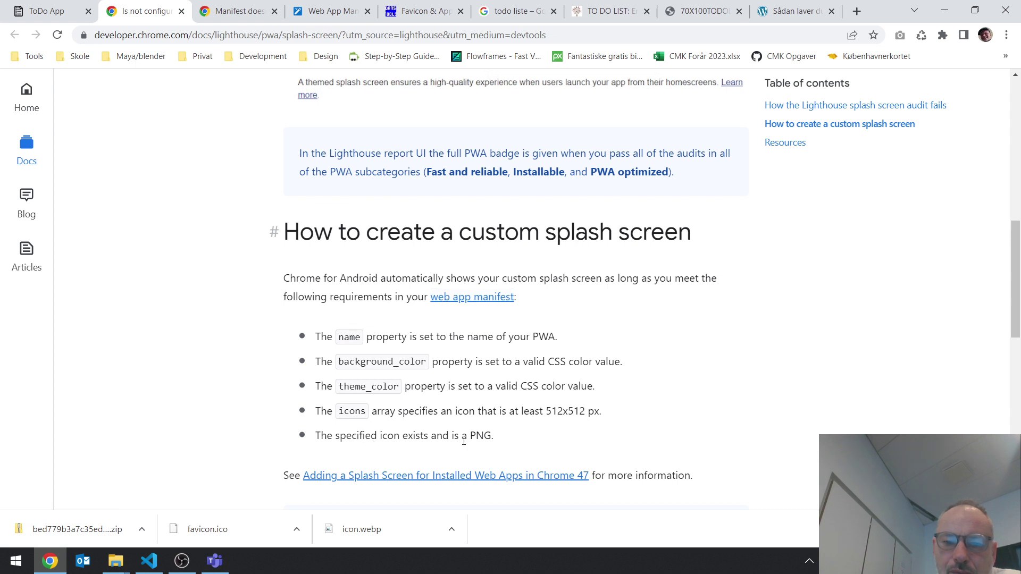
scroll(459, 434, "down", 1)
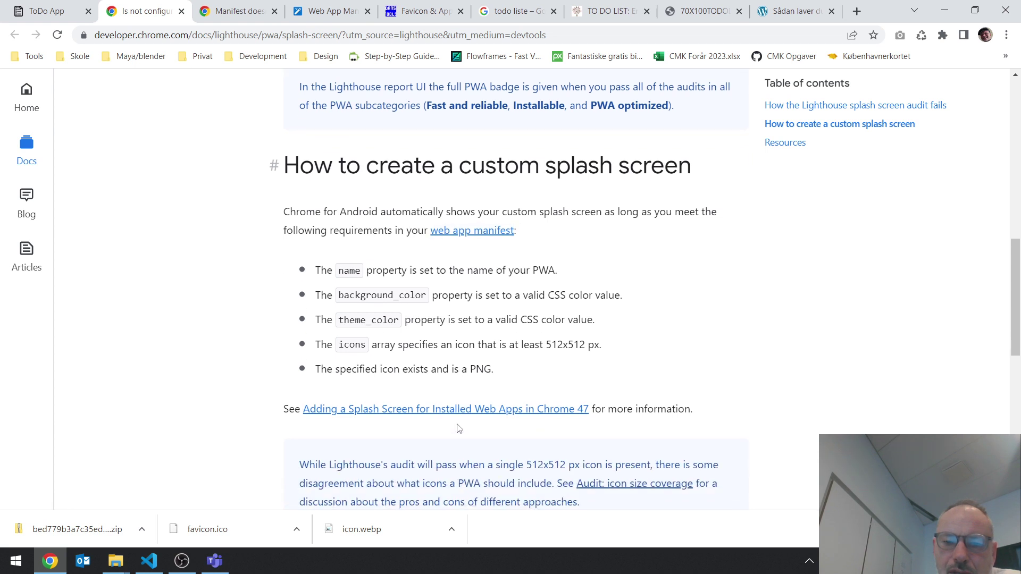
Step: Open the linked article on adding a splash screen for installed web apps, skim it and return to the audit documentation
left_click(394, 413)
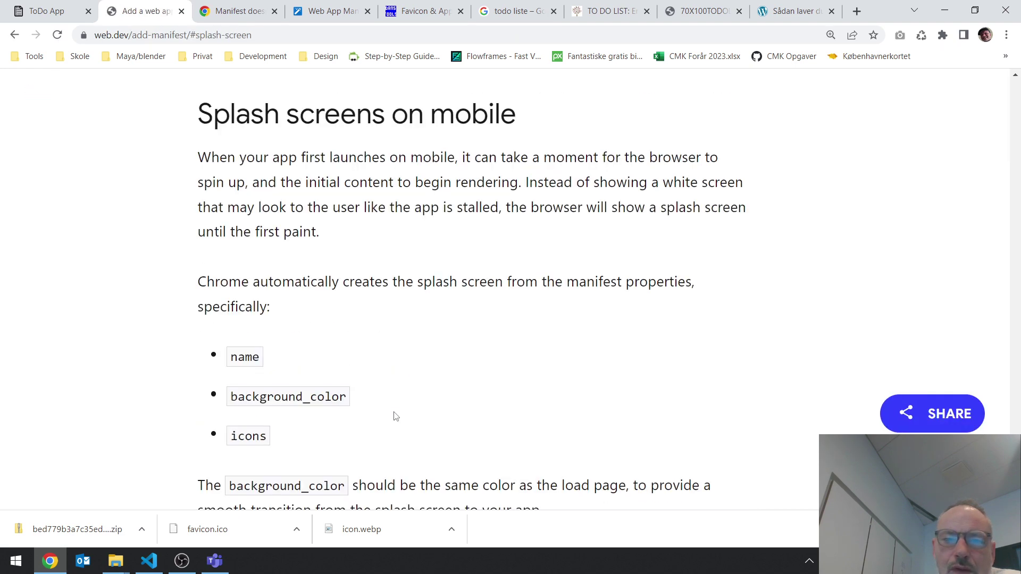
scroll(396, 414, "down", 13)
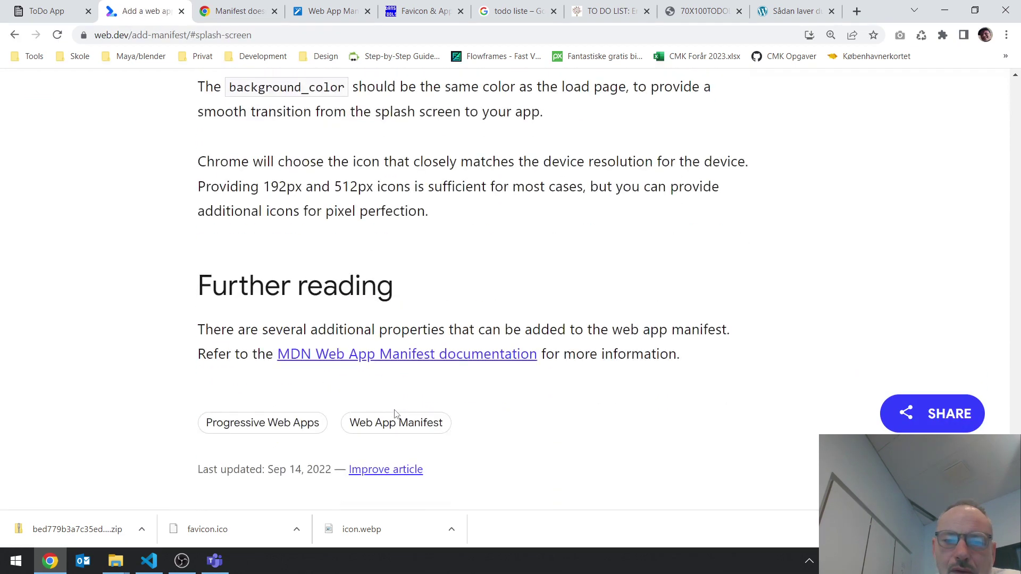
scroll(395, 414, "down", 6)
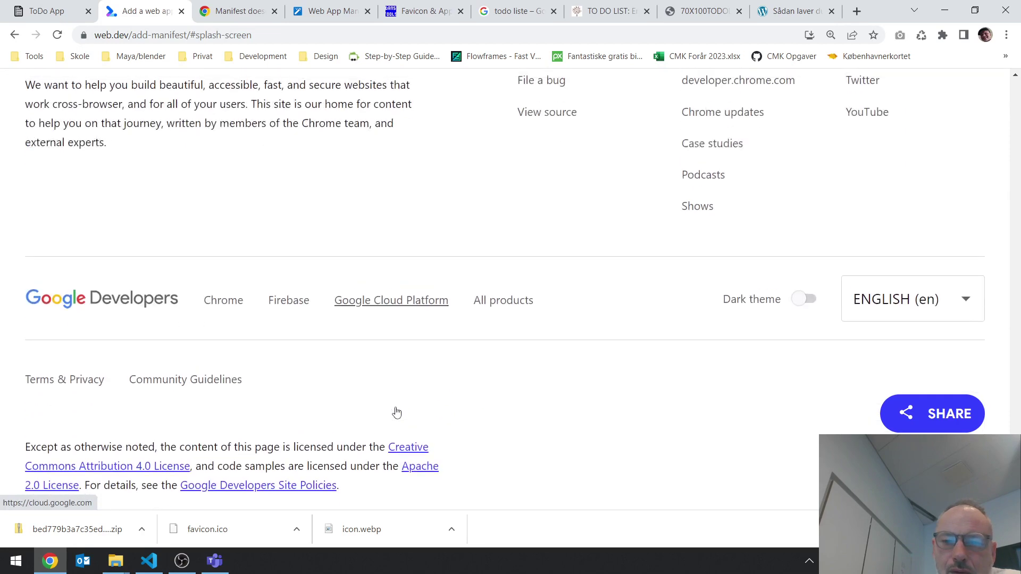
scroll(221, 242, "up", 12)
left_click(15, 35)
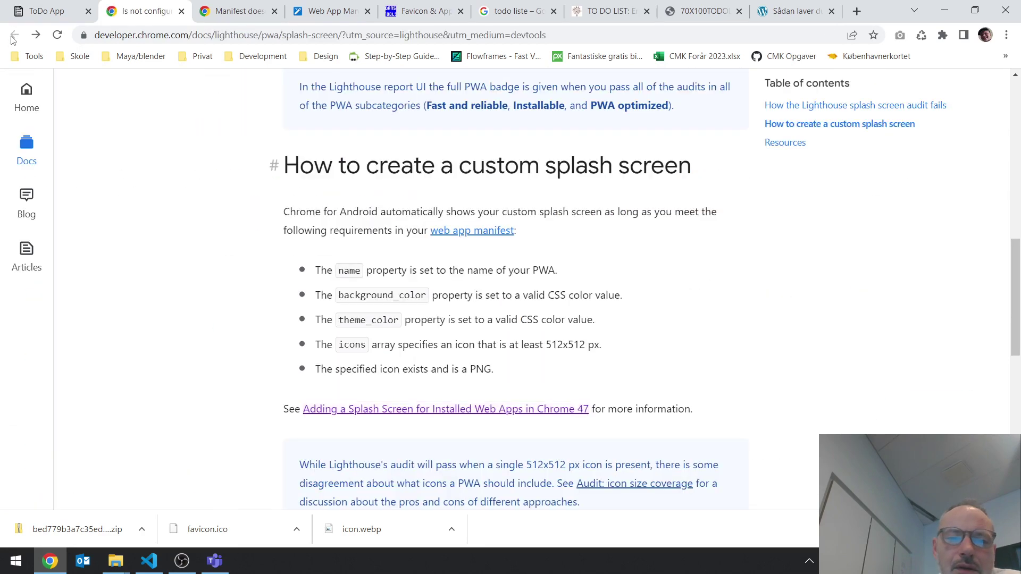
Step: Review the splash screen audit documentation from its requirements list back up to the introduction
scroll(550, 355, "up", 1)
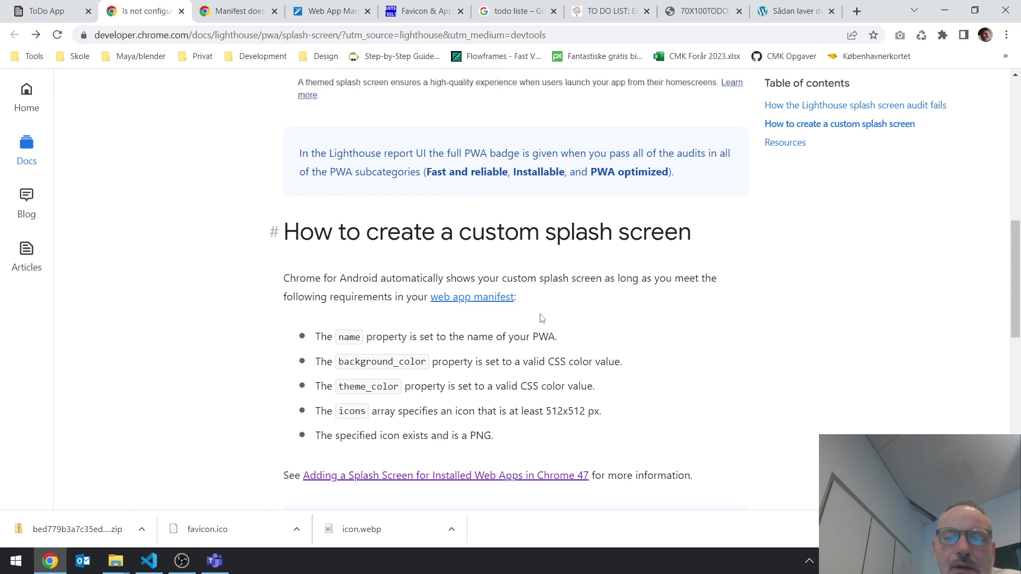
scroll(542, 316, "up", 3)
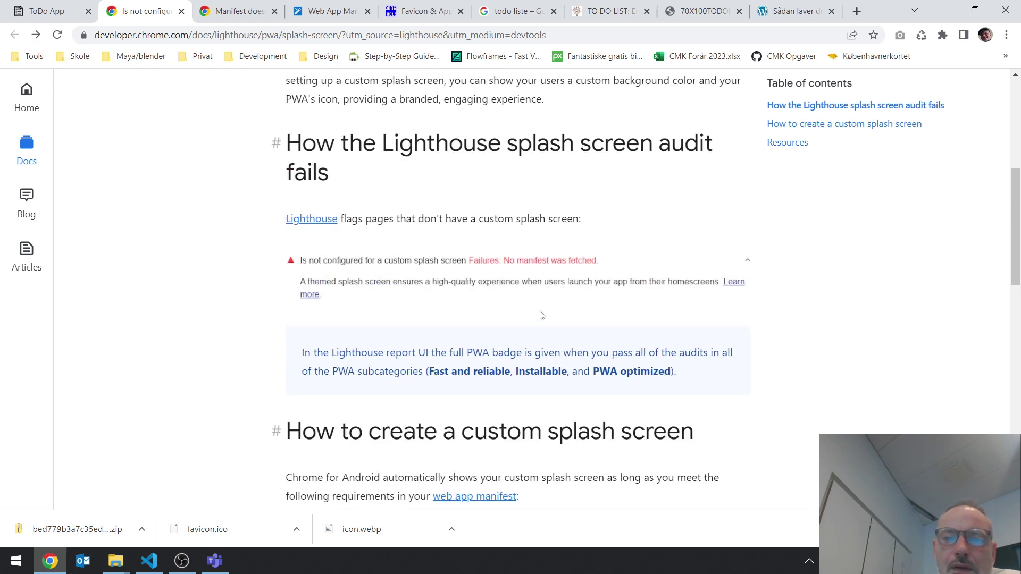
scroll(541, 315, "up", 2)
scroll(543, 314, "up", 1)
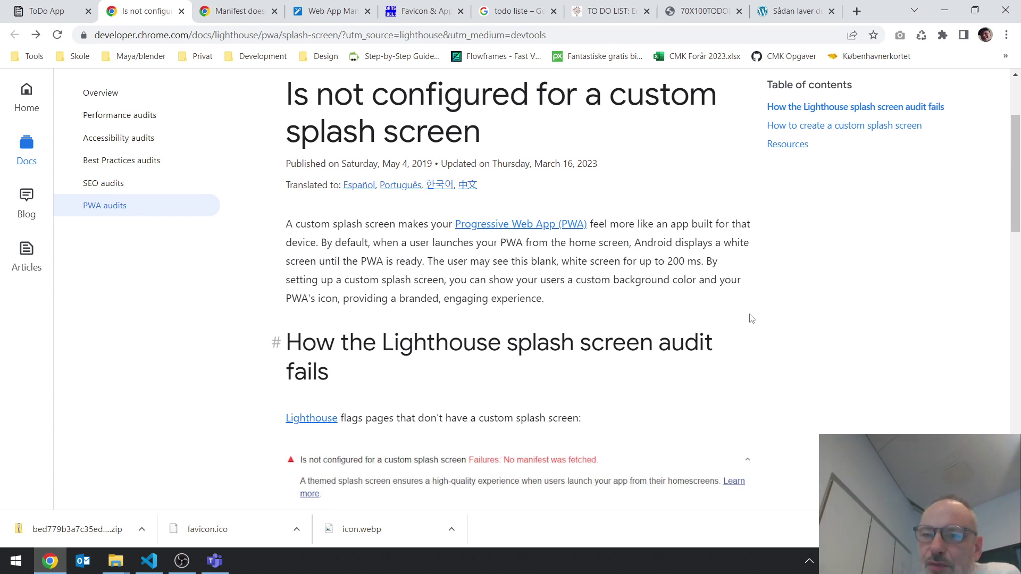
scroll(751, 311, "up", 1)
scroll(752, 312, "up", 1)
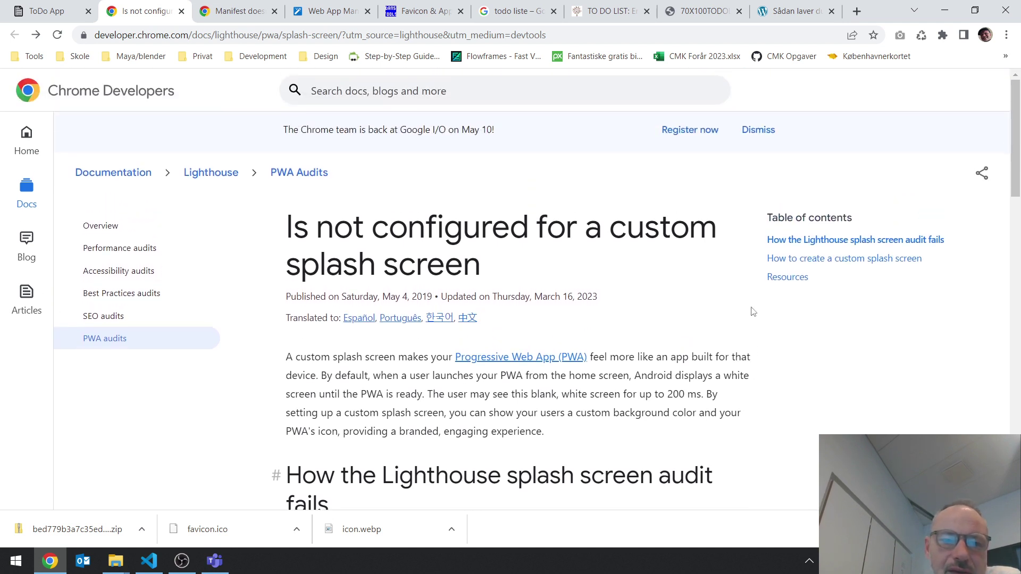
Step: Reread the splash screen audit documentation from the introduction down to the manifest requirements
scroll(752, 311, "down", 1)
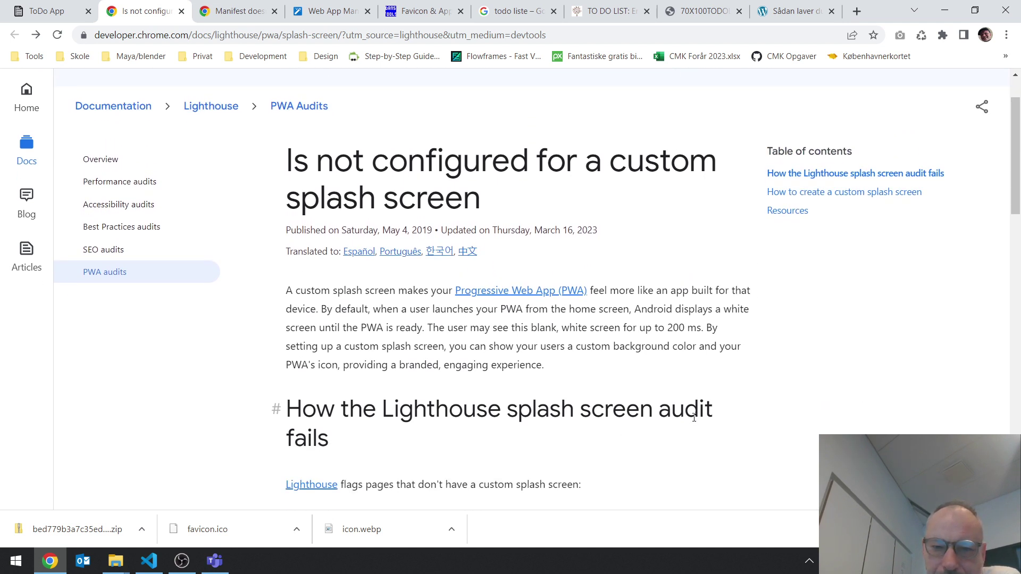
scroll(694, 418, "down", 1)
scroll(632, 385, "down", 1)
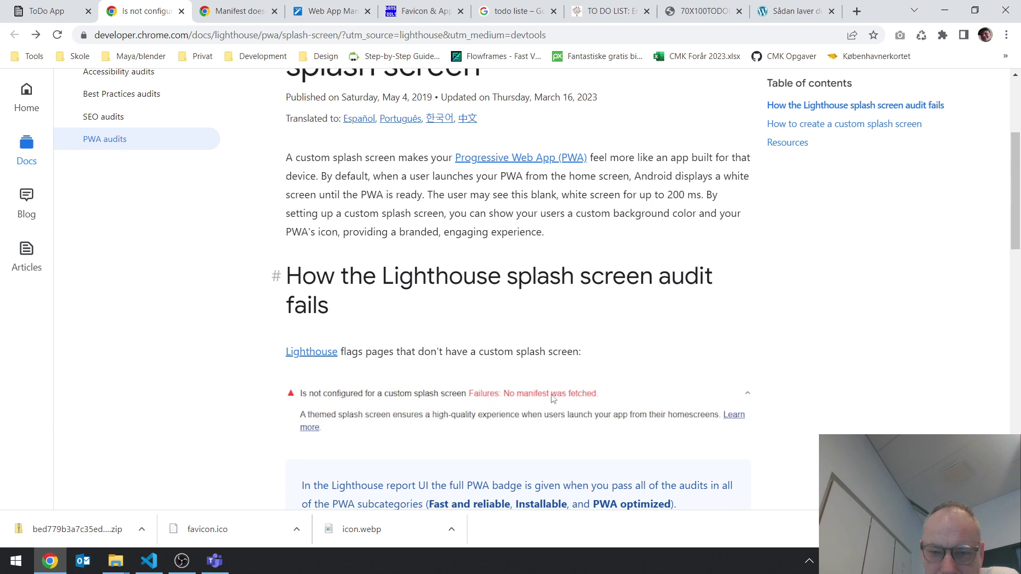
scroll(505, 429, "down", 1)
scroll(498, 423, "down", 2)
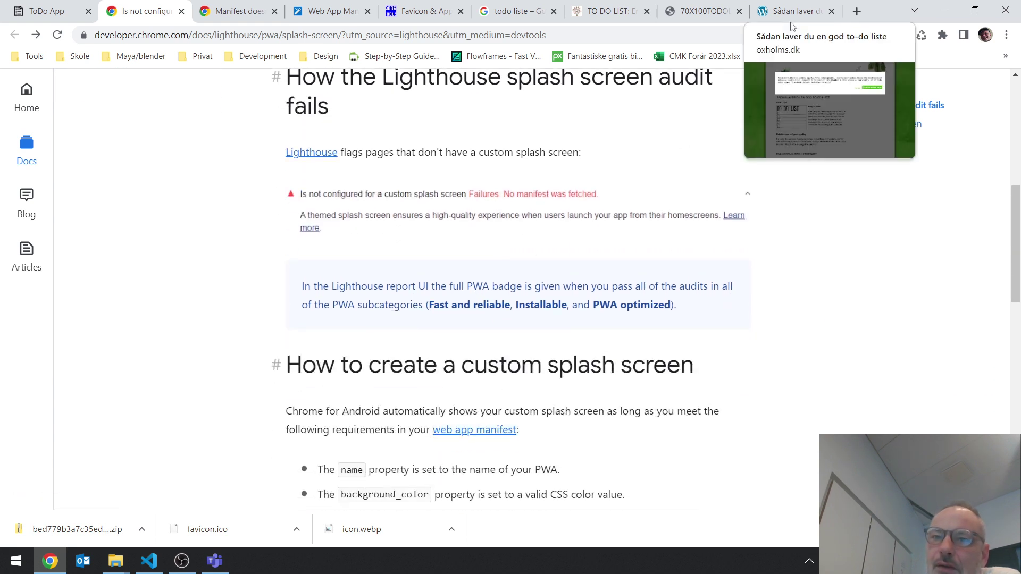
Step: Switch to the Web App Manifest Generator page and look through its form for splash screen settings
left_click(227, 9)
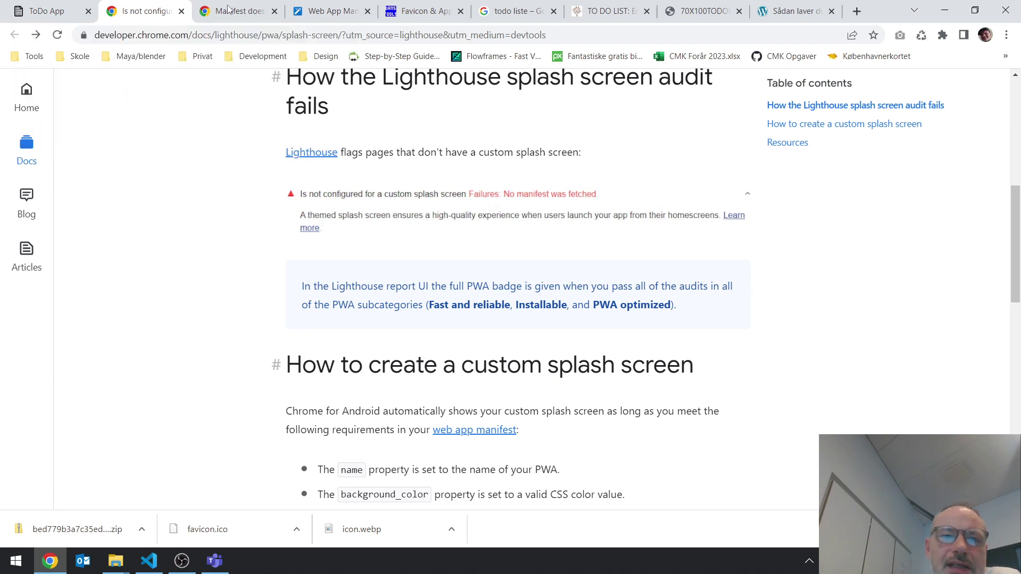
left_click(314, 13)
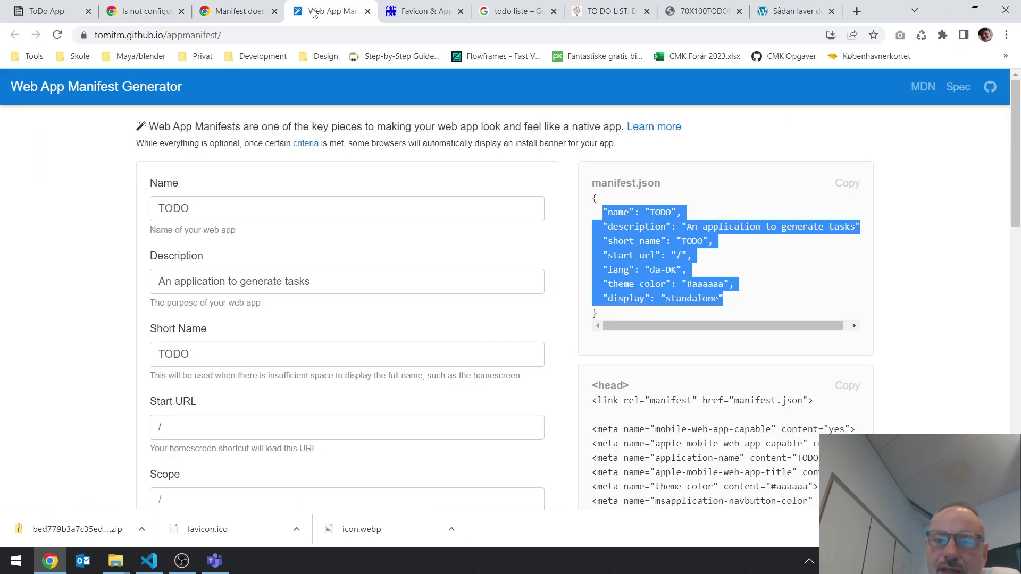
scroll(327, 371, "down", 10)
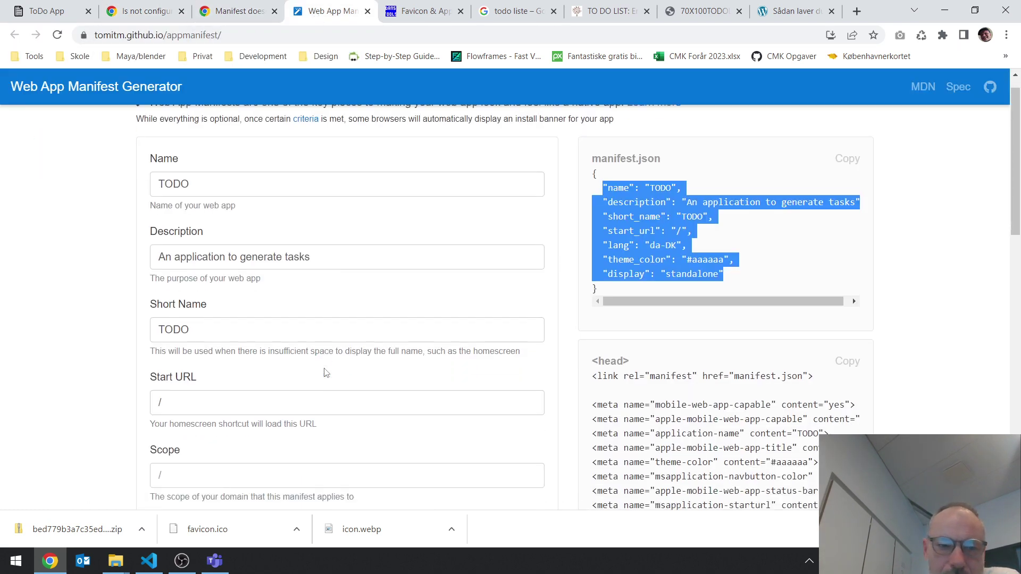
scroll(326, 372, "down", 5)
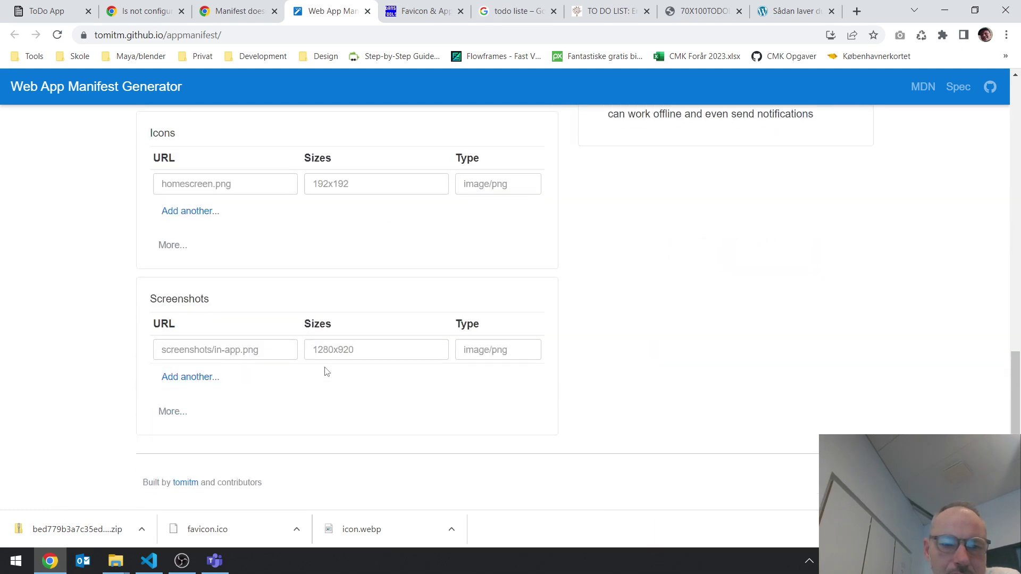
scroll(324, 368, "up", 15)
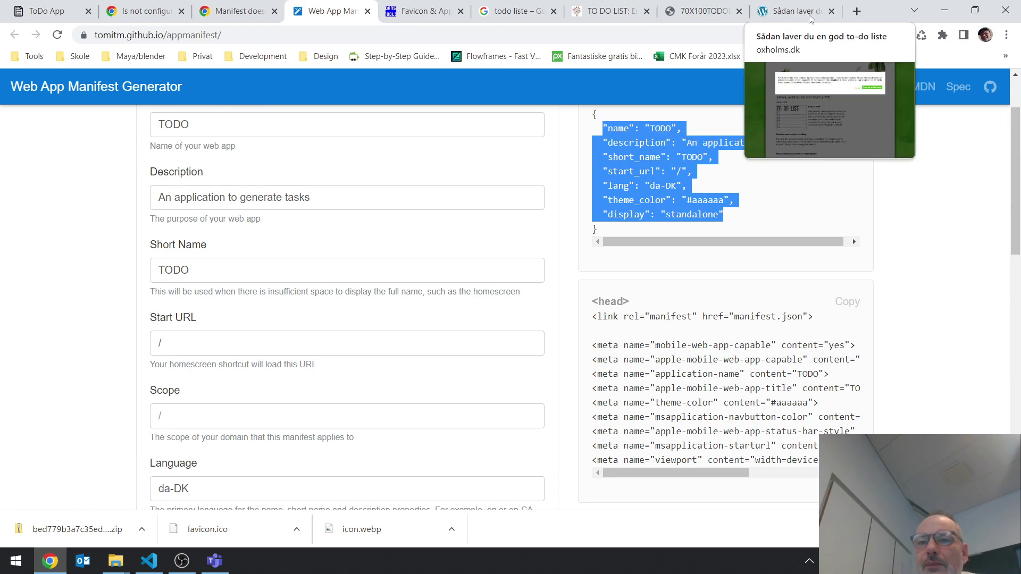
Step: Search Google in a new browser tab for "web manifest ad splashscreen"
left_click(856, 11)
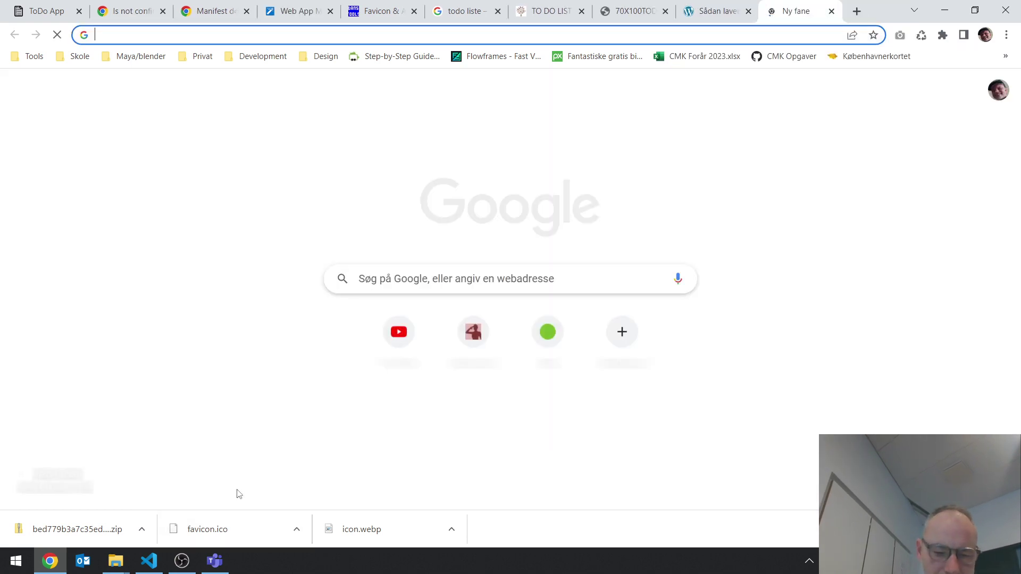
type("web m")
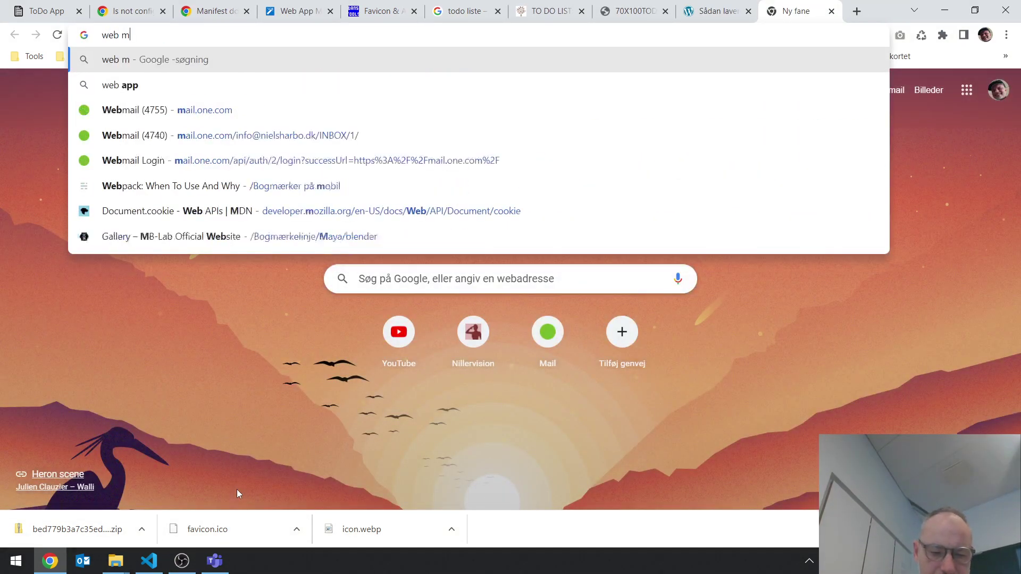
type("anifest ")
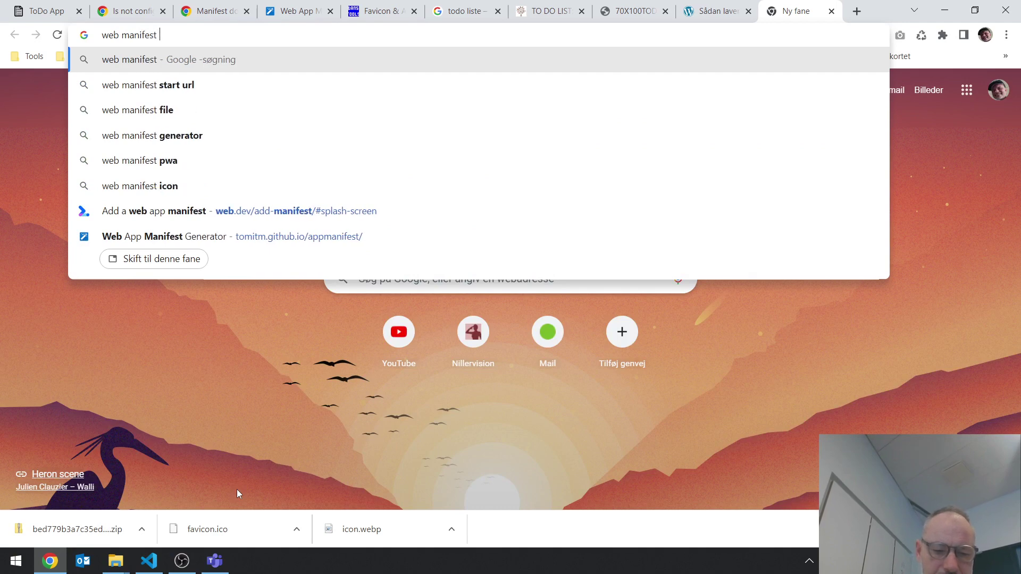
type("ad sp")
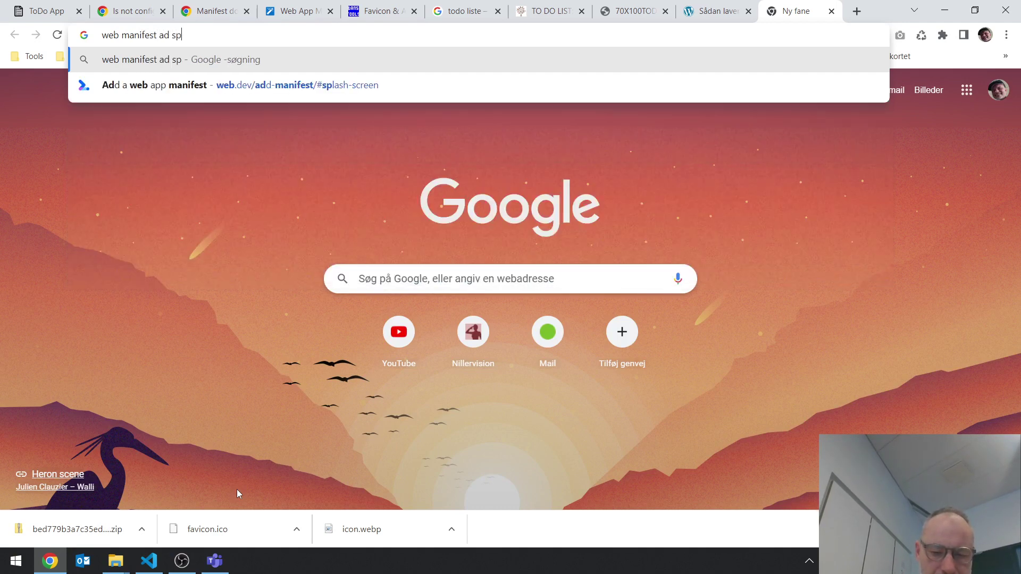
type("lashs")
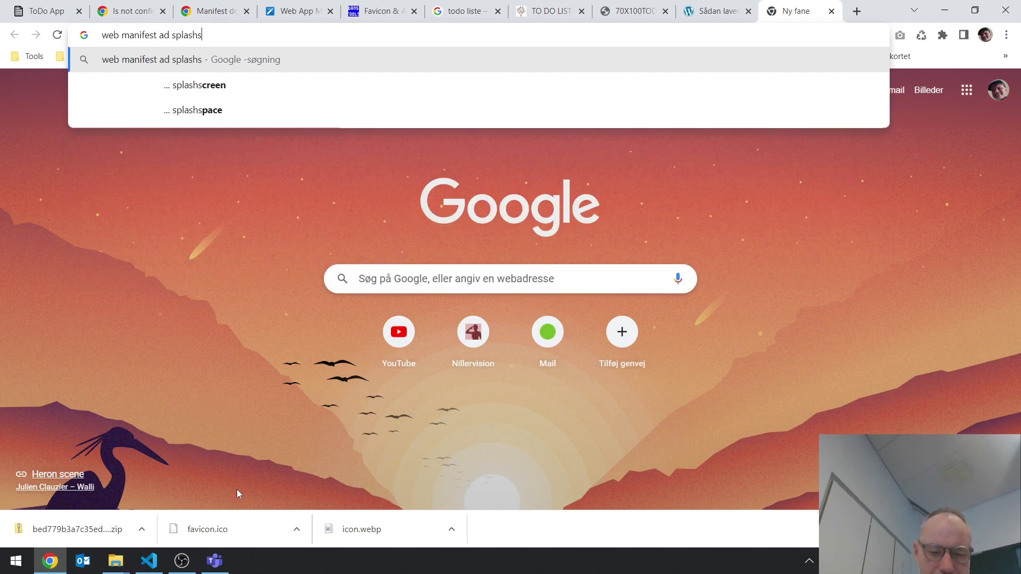
type("creen")
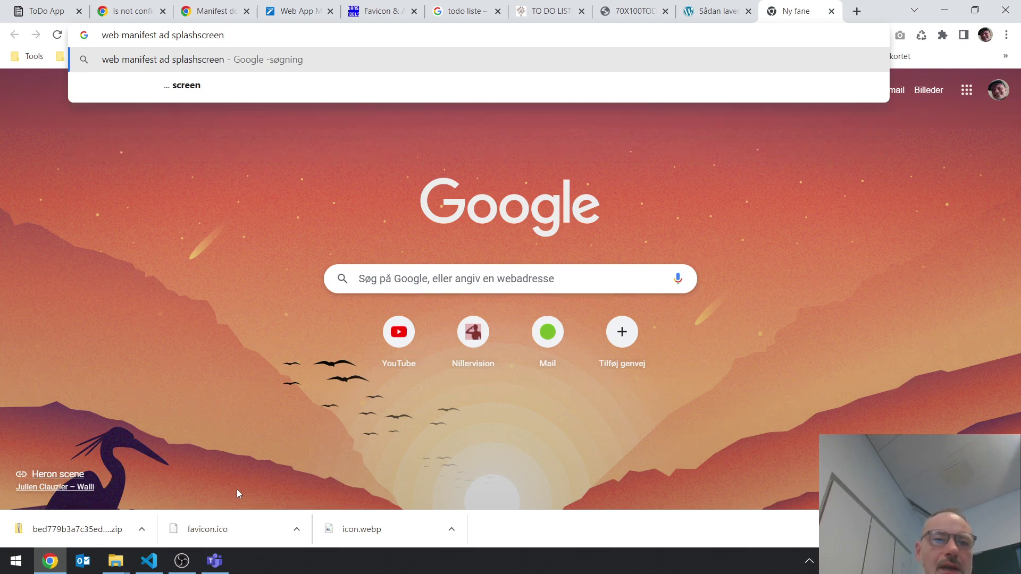
key("Return")
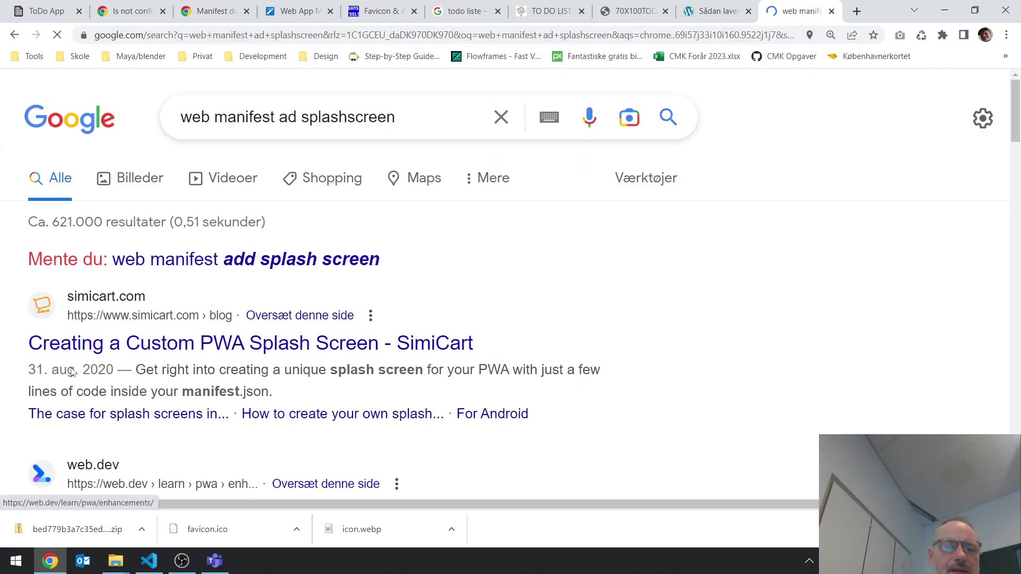
Step: Open the SimiCart article on creating a custom PWA splash screen, go to its table of contents and dismiss the e-book popup
left_click(304, 344)
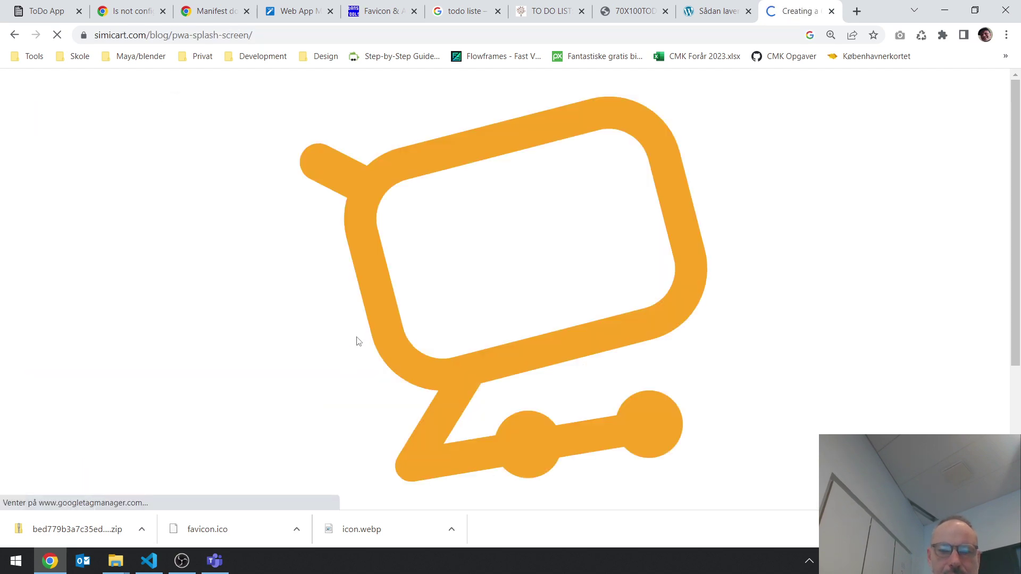
scroll(358, 340, "down", 3)
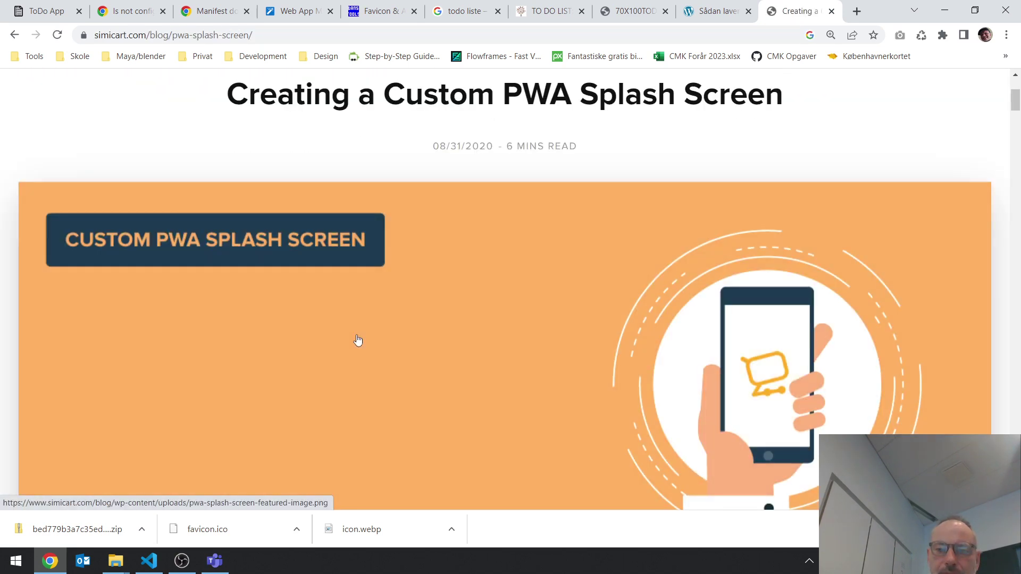
scroll(357, 340, "down", 1)
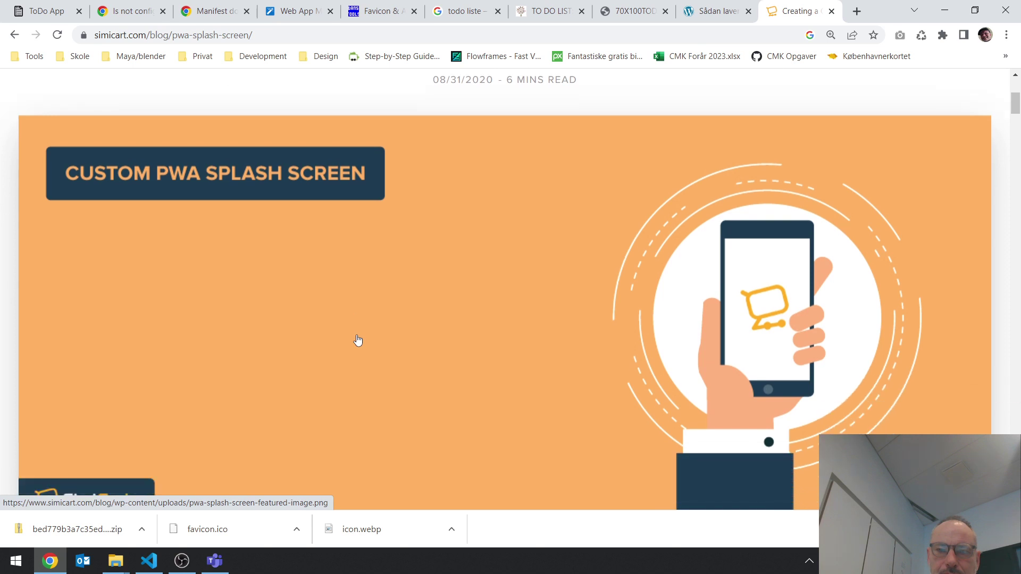
scroll(357, 341, "down", 5)
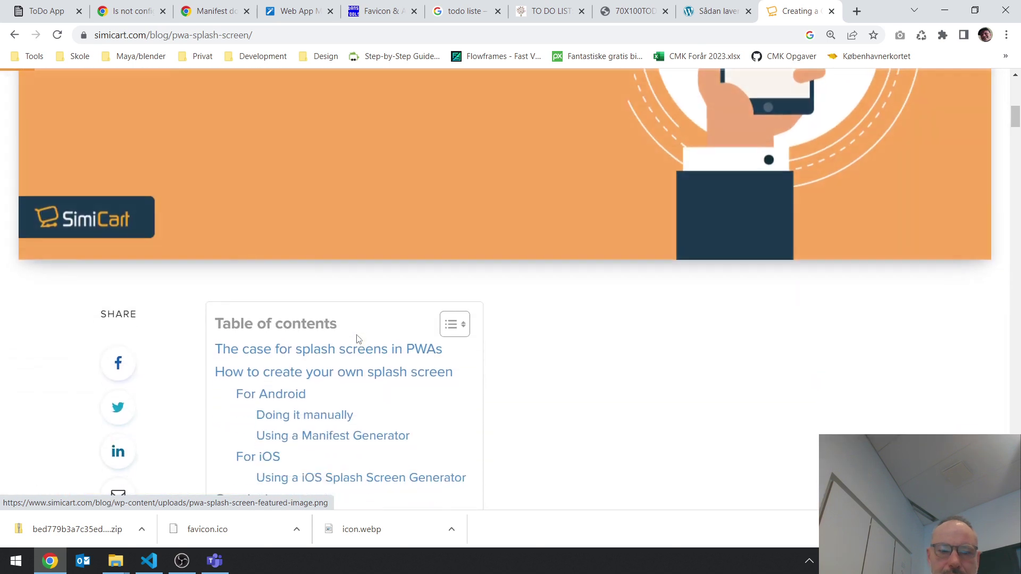
scroll(358, 340, "down", 2)
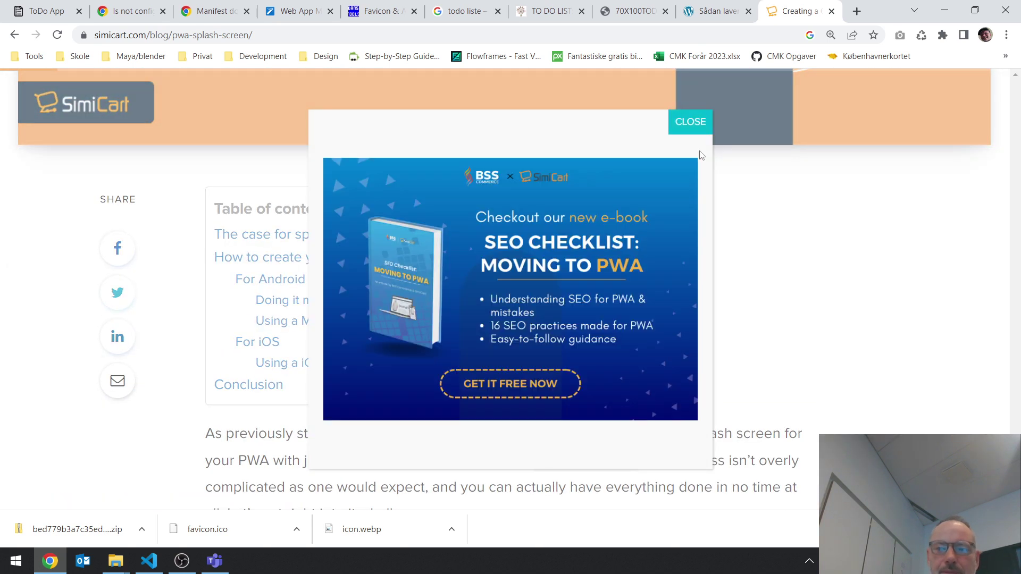
left_click(689, 122)
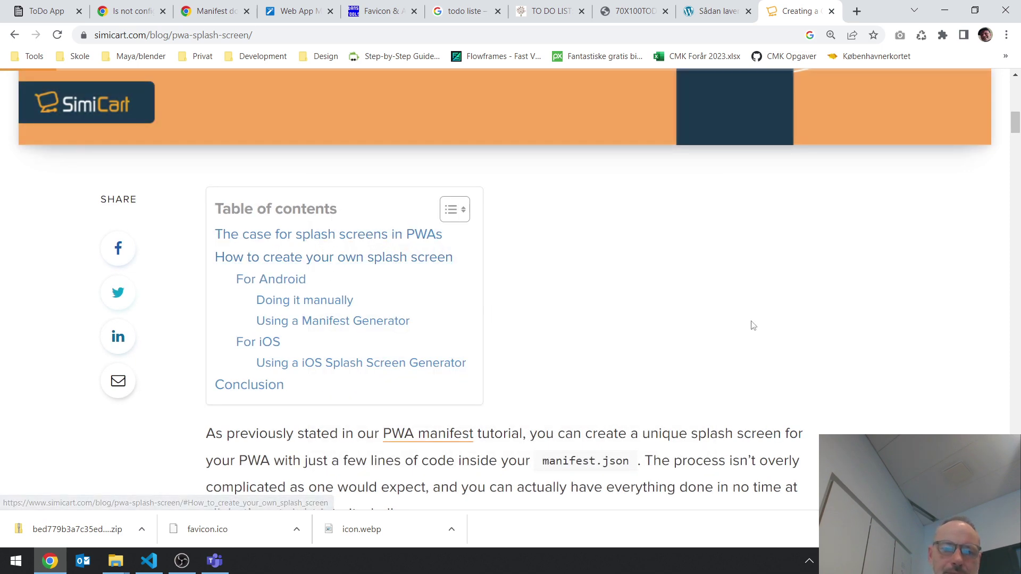
Step: Read the article from the case for splash screens to the manual Android instructions on required manifest properties
scroll(753, 325, "down", 1)
scroll(753, 324, "down", 5)
scroll(948, 341, "down", 2)
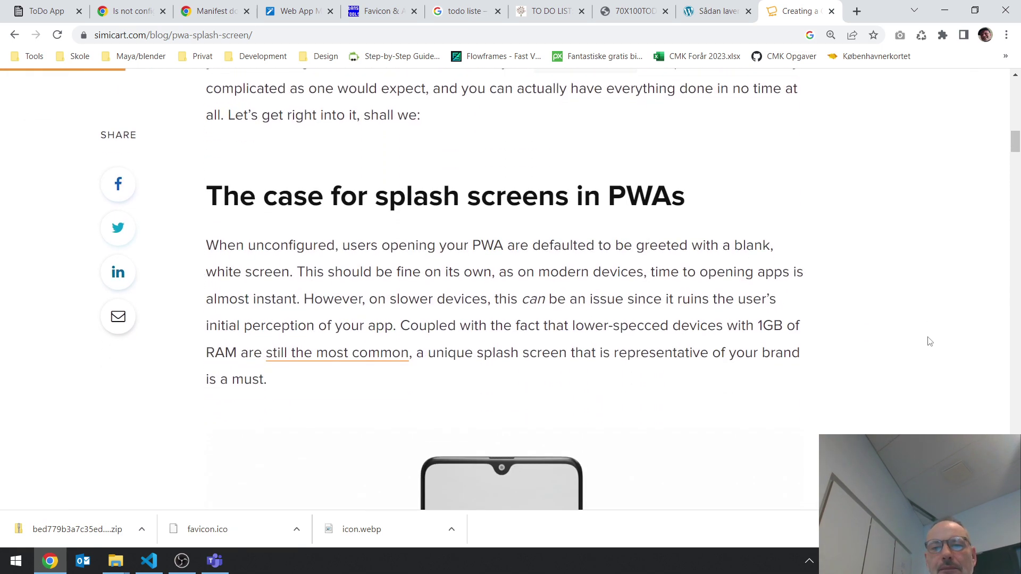
scroll(930, 342, "down", 3)
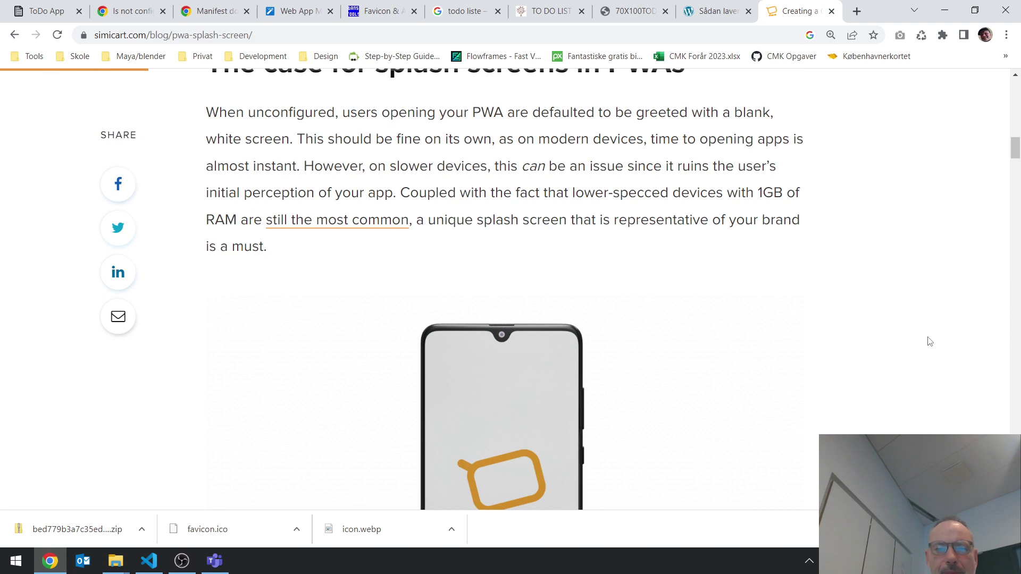
scroll(929, 341, "down", 14)
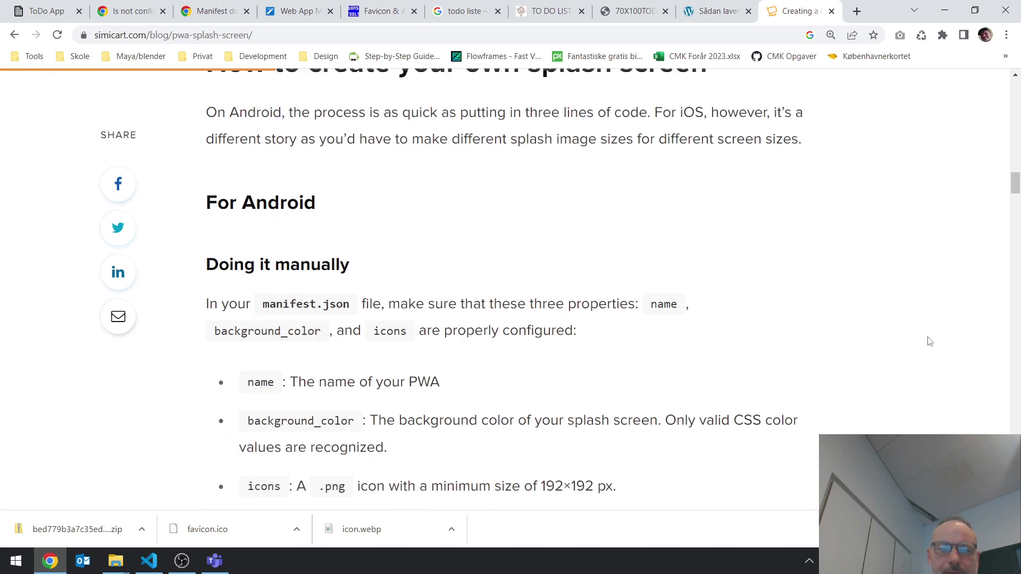
scroll(930, 341, "down", 1)
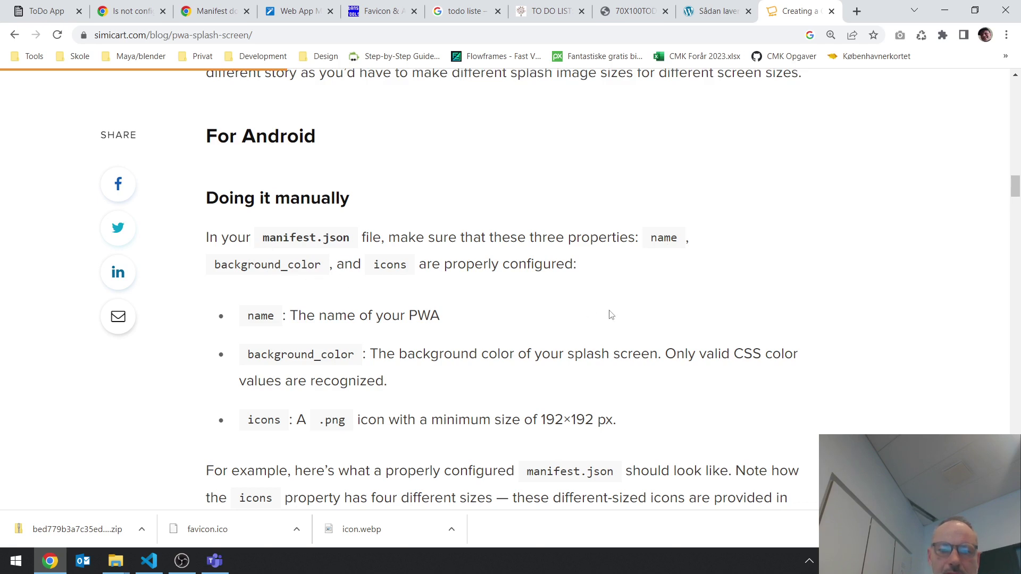
scroll(610, 315, "down", 1)
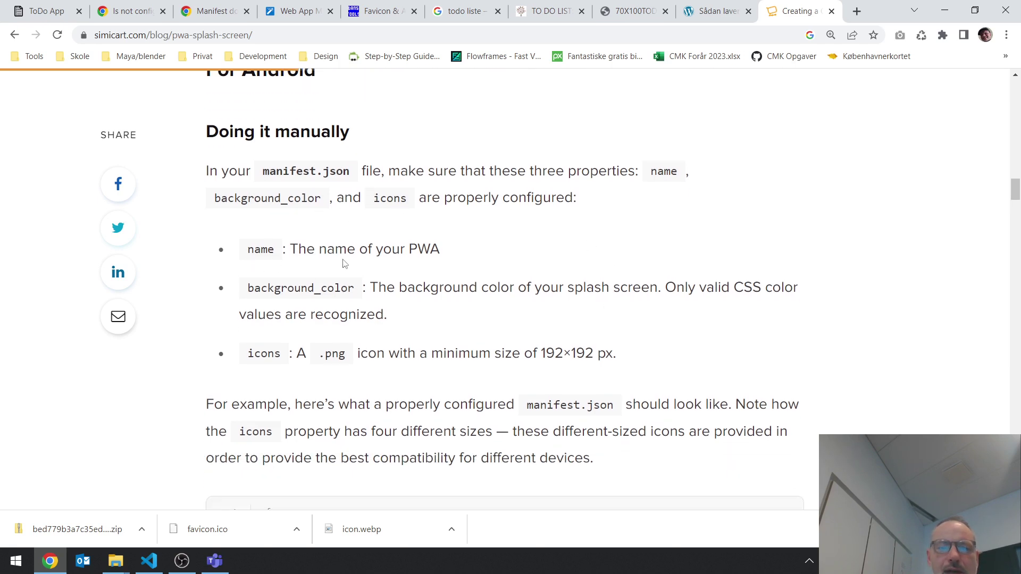
scroll(260, 310, "down", 1)
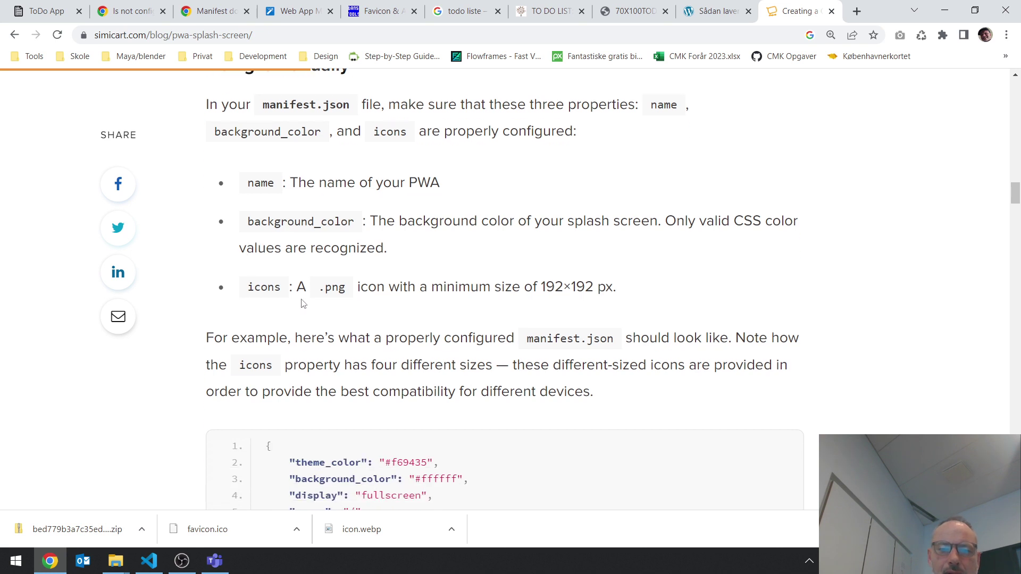
Step: Examine the article's sample manifest.json, comparing its color, display and name properties with its icons entries
scroll(272, 300, "down", 1)
scroll(273, 301, "down", 2)
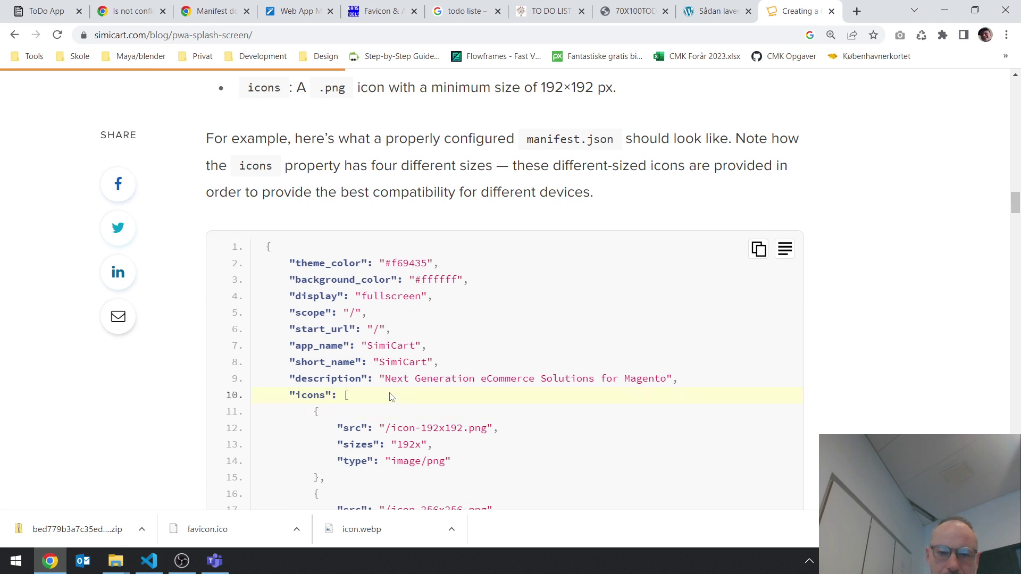
scroll(390, 394, "down", 1)
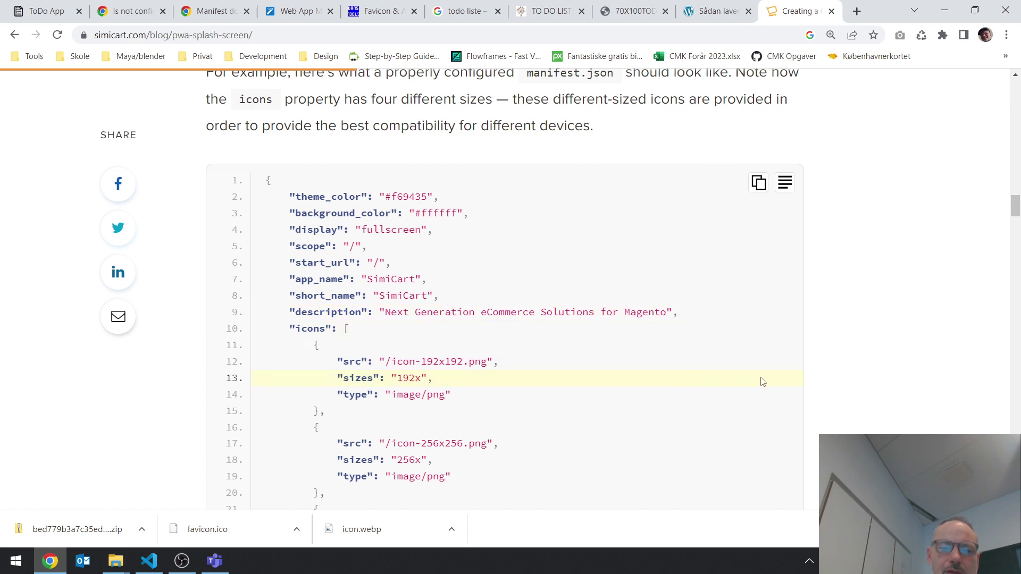
scroll(698, 381, "down", 1)
scroll(698, 381, "down", 4)
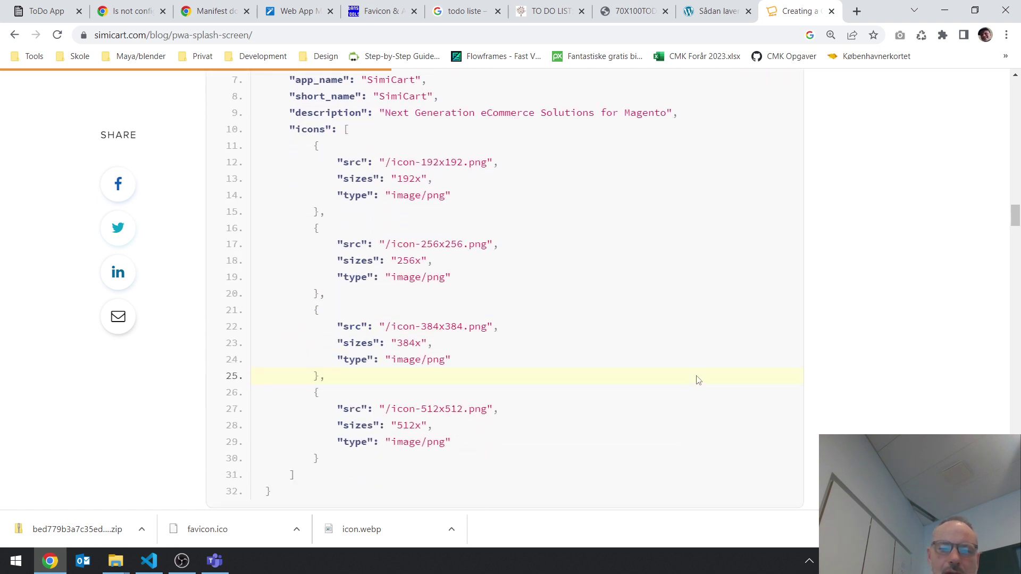
scroll(698, 381, "up", 1)
scroll(698, 381, "up", 3)
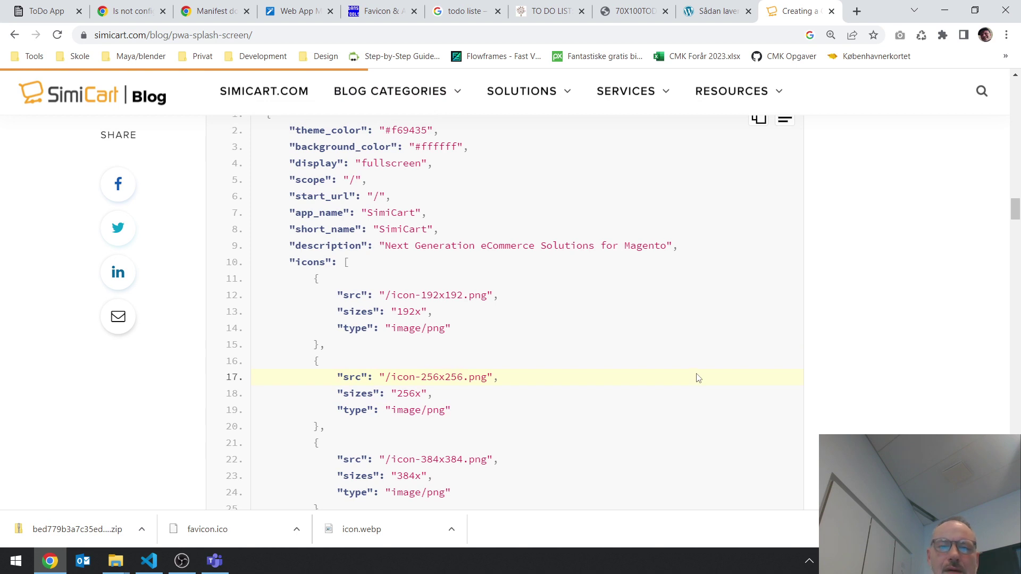
scroll(698, 378, "down", 2)
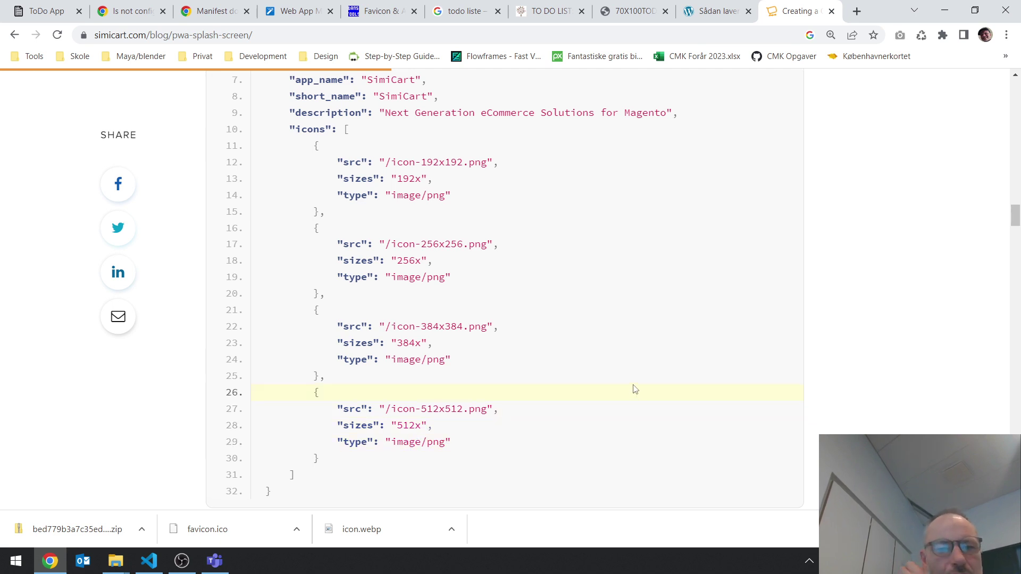
scroll(634, 388, "up", 4)
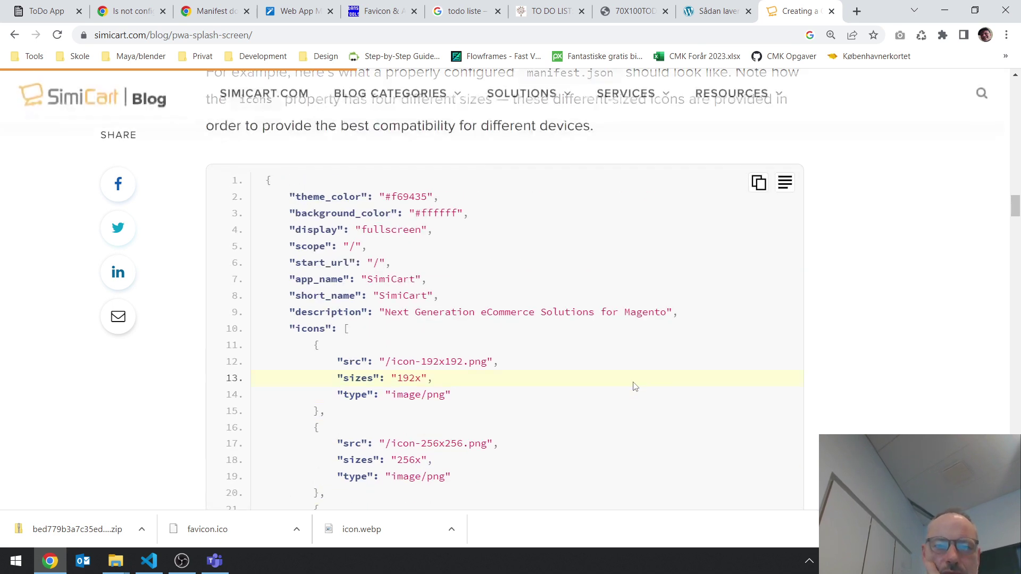
Step: Read the article's section on using a Manifest Generator and inspect the pictured generator form
scroll(633, 383, "down", 9)
scroll(633, 383, "down", 5)
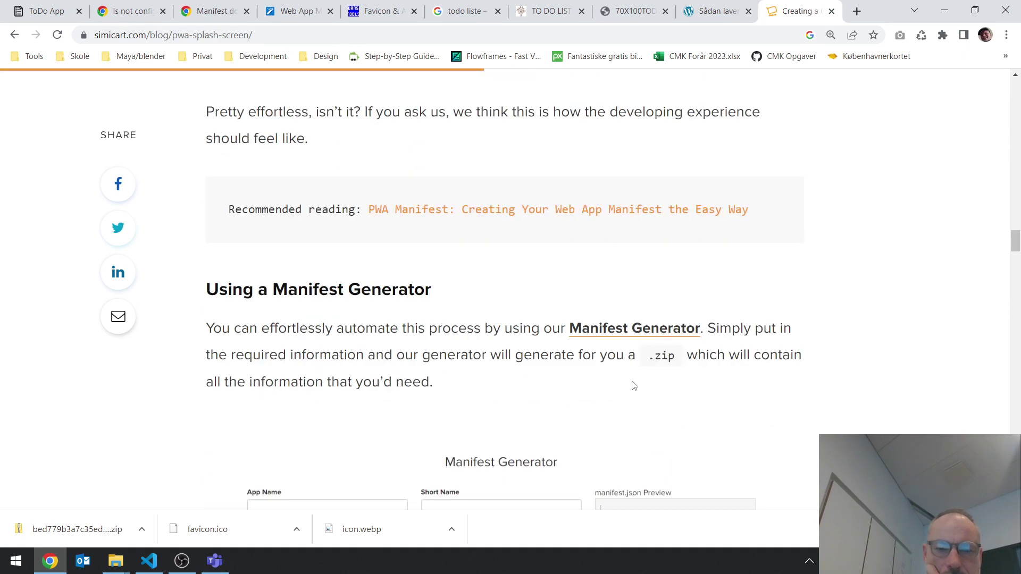
scroll(634, 386, "down", 3)
scroll(633, 385, "down", 2)
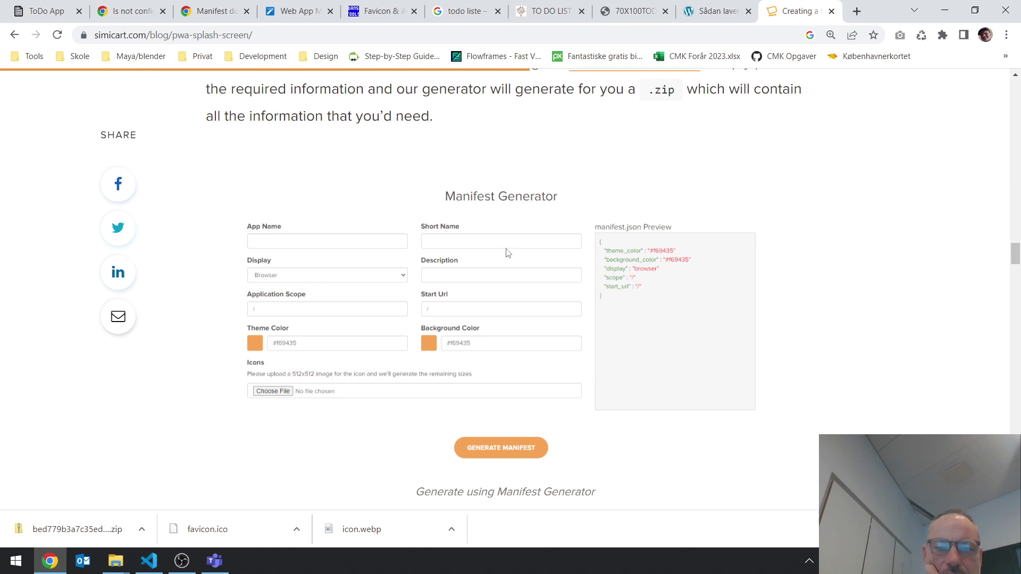
Step: Read the rest of the splash screen article, examining the iOS startup-image link tags and the device dimensions table
scroll(508, 253, "down", 1)
scroll(508, 253, "up", 1)
scroll(507, 253, "down", 2)
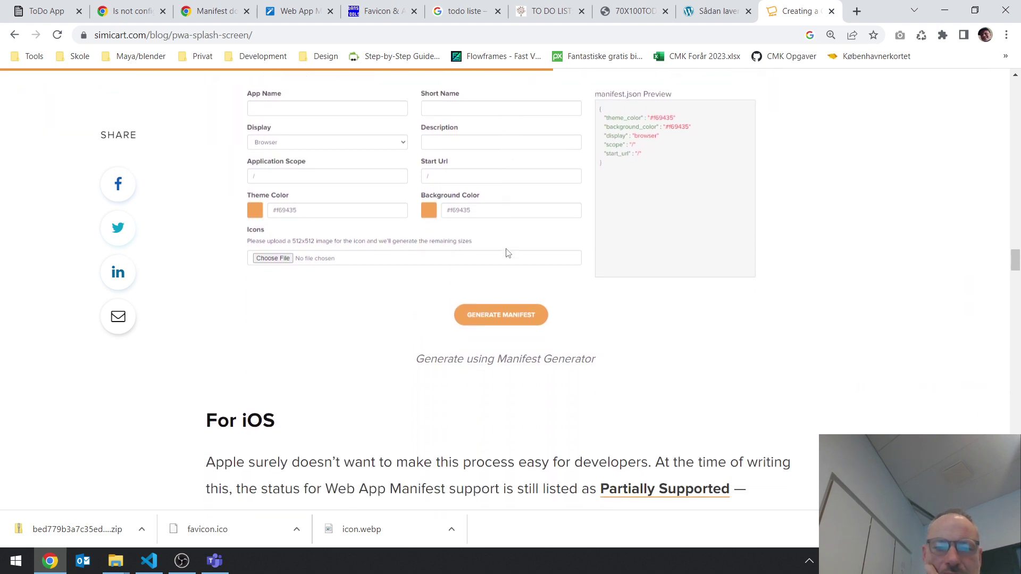
scroll(508, 253, "down", 2)
scroll(507, 253, "down", 3)
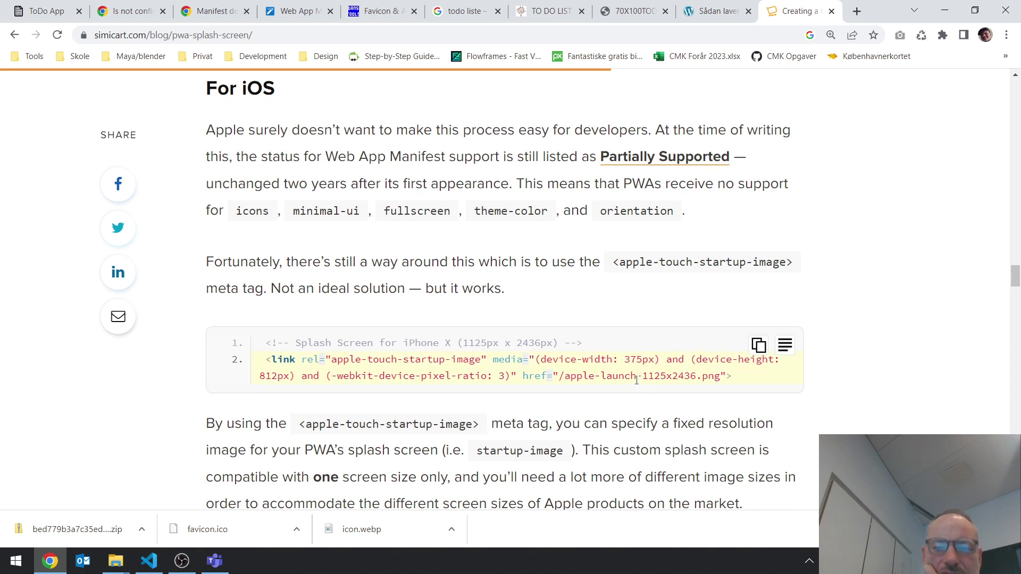
scroll(633, 381, "down", 4)
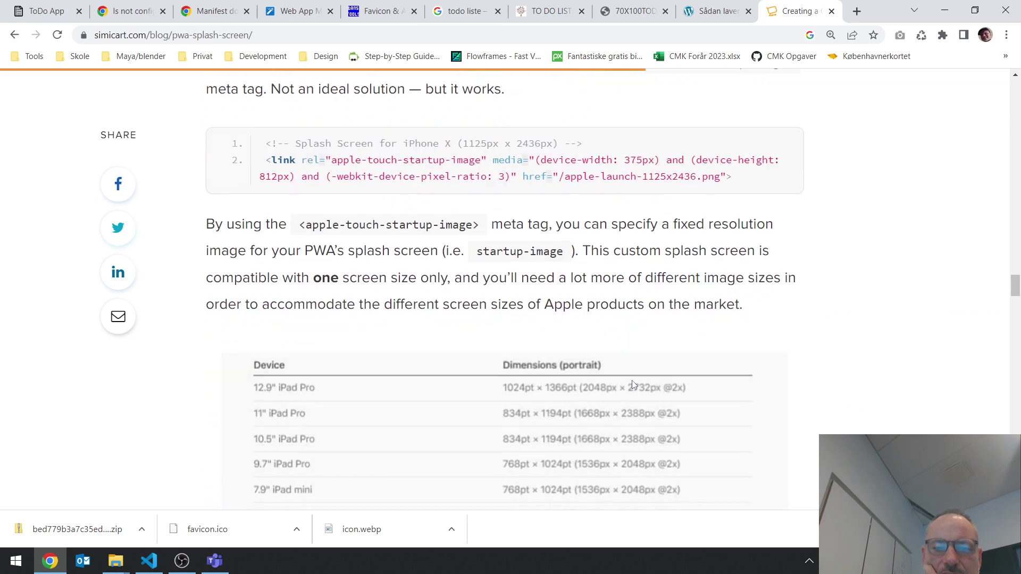
scroll(633, 383, "up", 1)
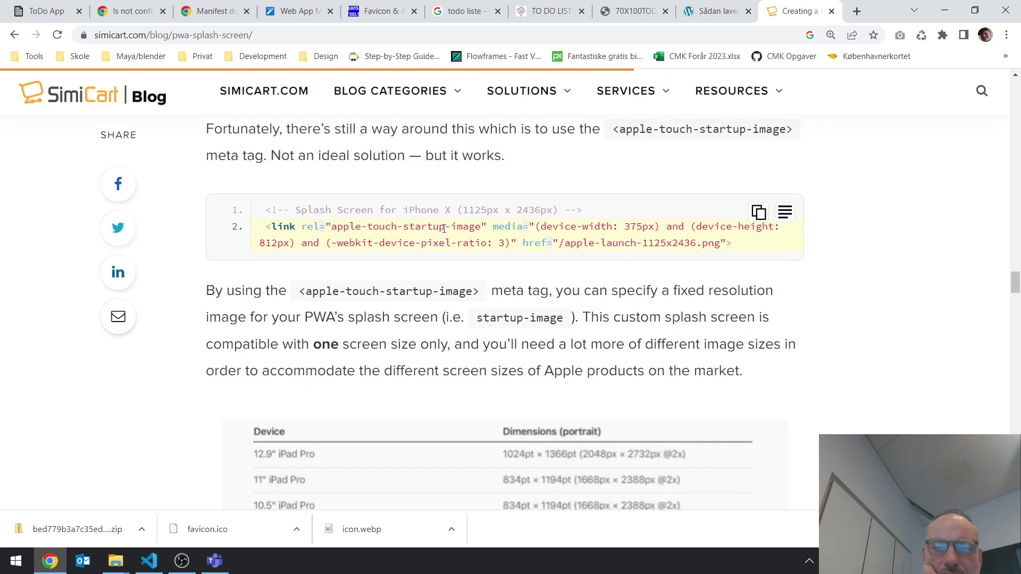
scroll(412, 303, "down", 11)
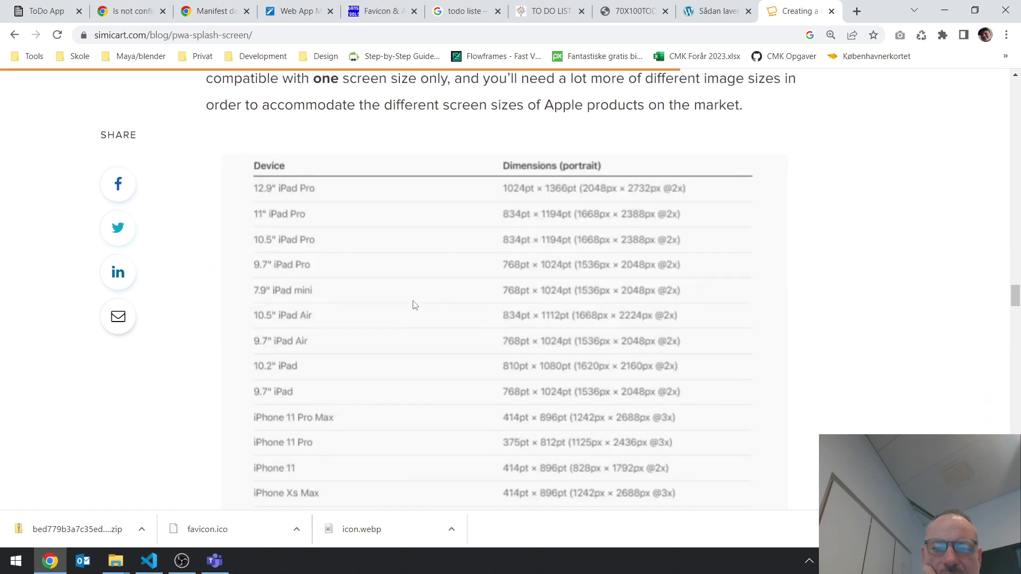
scroll(412, 303, "down", 20)
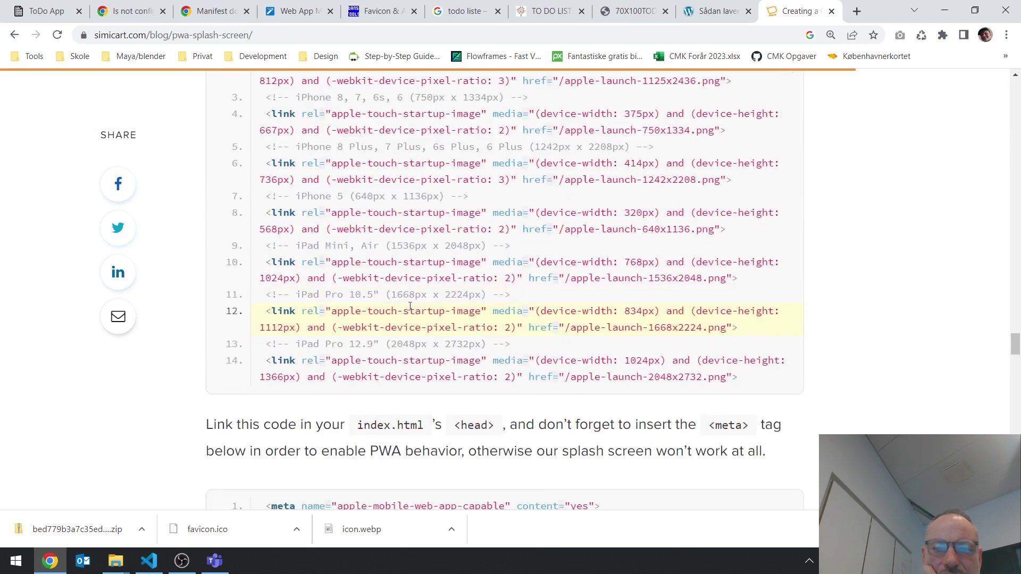
scroll(416, 328, "down", 12)
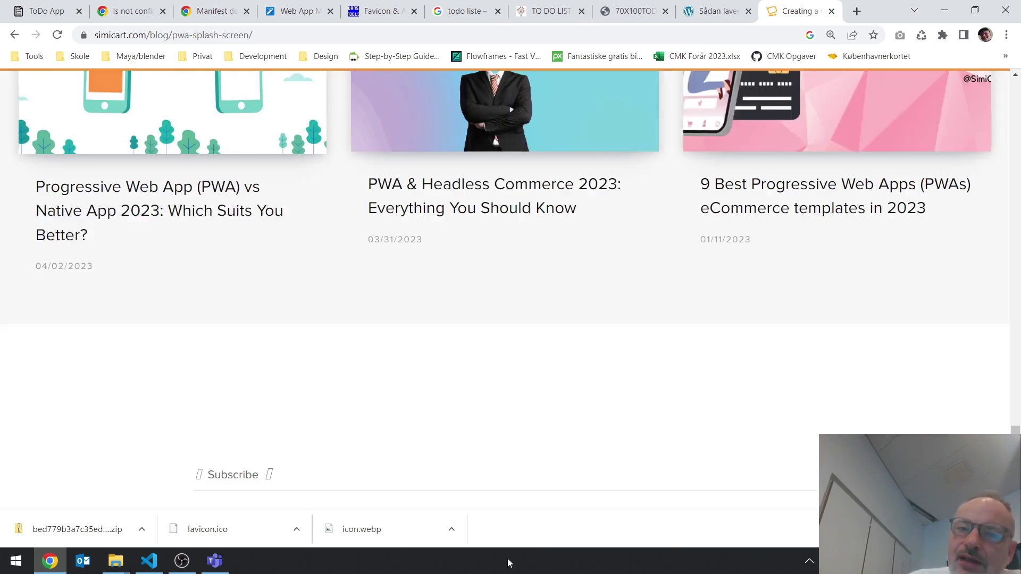
Step: Return to the ToDo App page and narrow the developer tools so the app gets most of the width
left_click(48, 568)
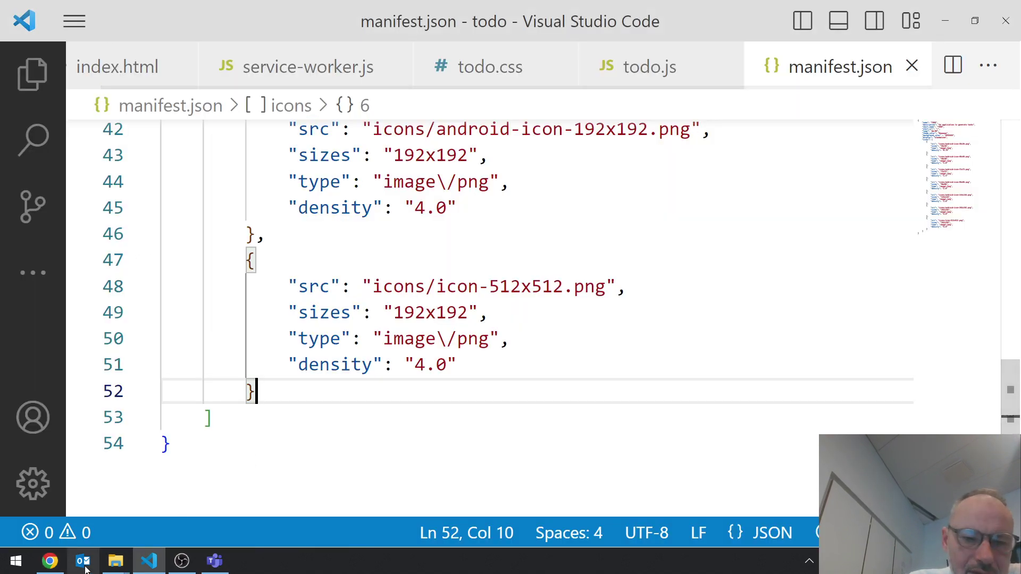
left_click(50, 560)
left_click(30, 11)
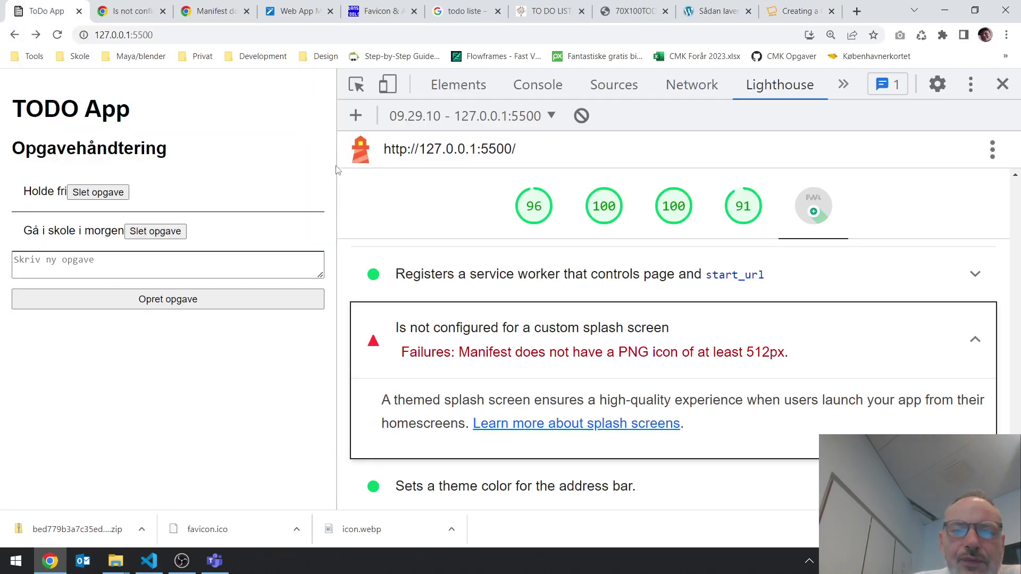
left_click_drag(338, 164, 759, 200)
left_click_drag(803, 199, 854, 200)
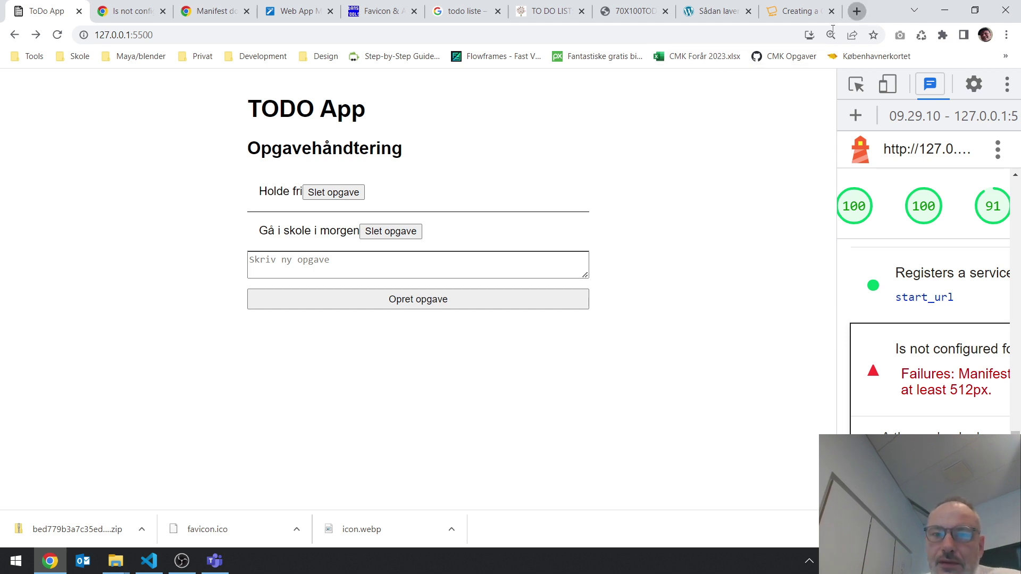
Step: Open netlify.com in a new browser tab
left_click(856, 11)
type("net")
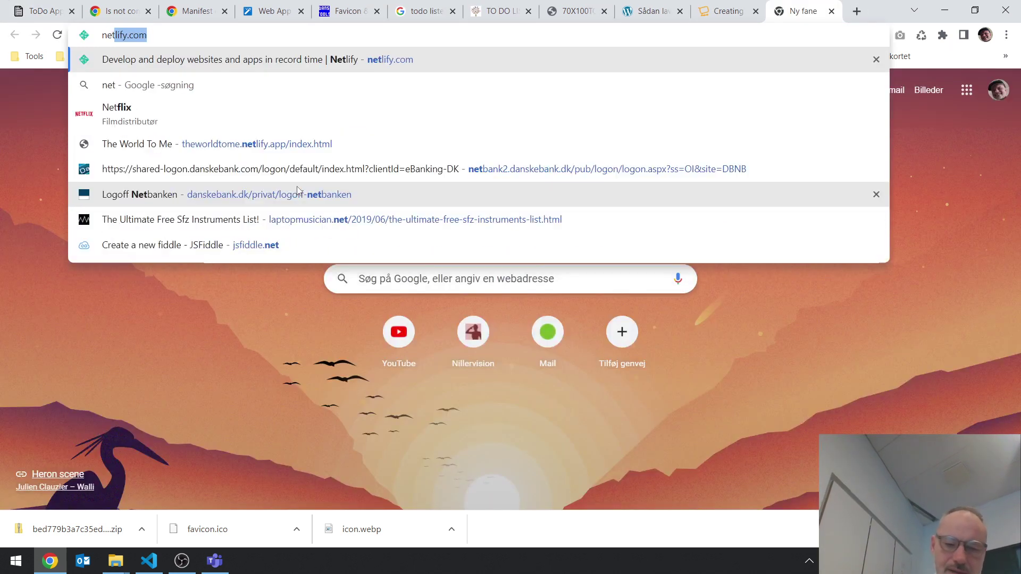
type("lify")
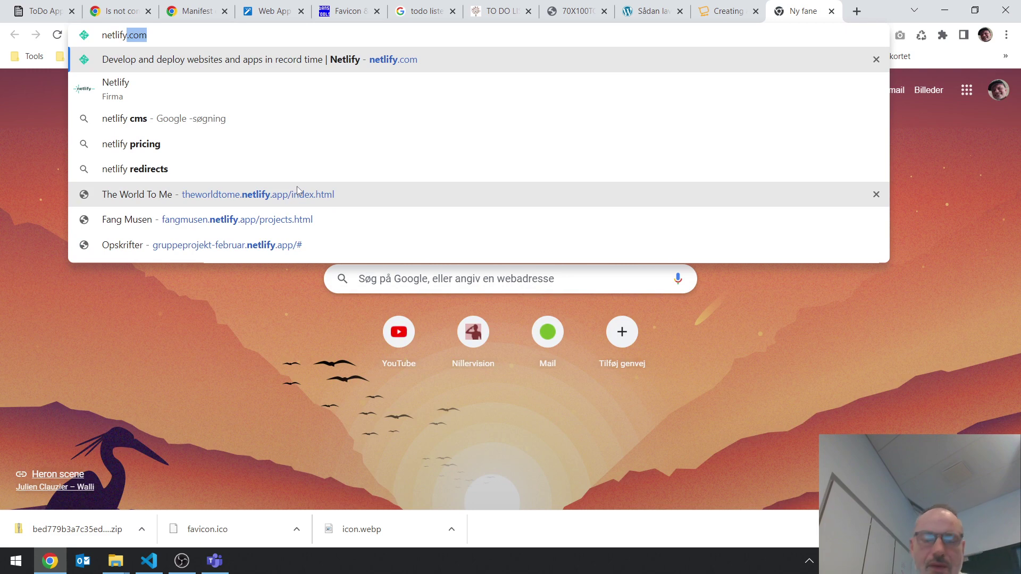
type(".com")
key("Return")
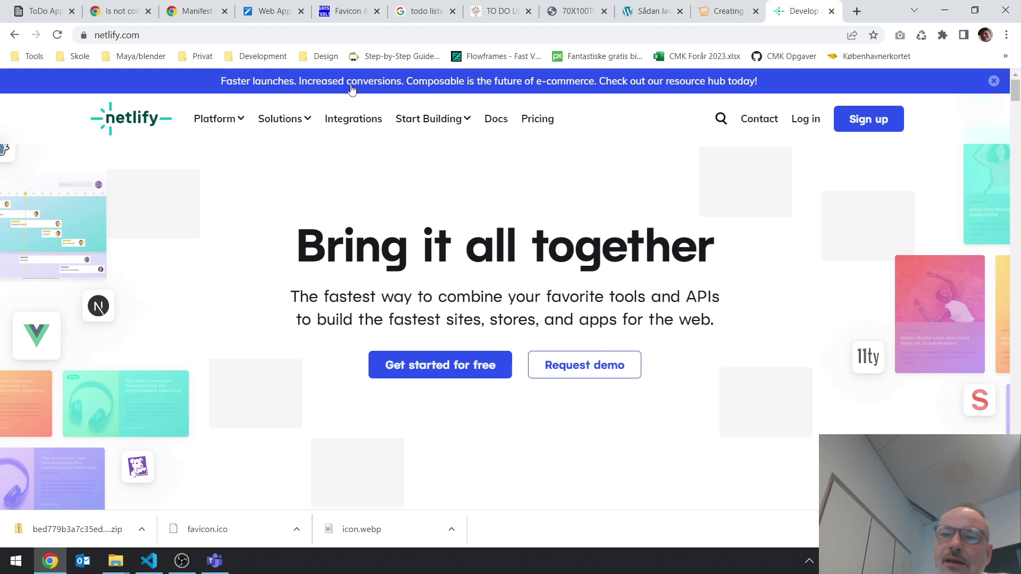
Step: Log in to Netlify with the email option, using the saved credentials
left_click(807, 120)
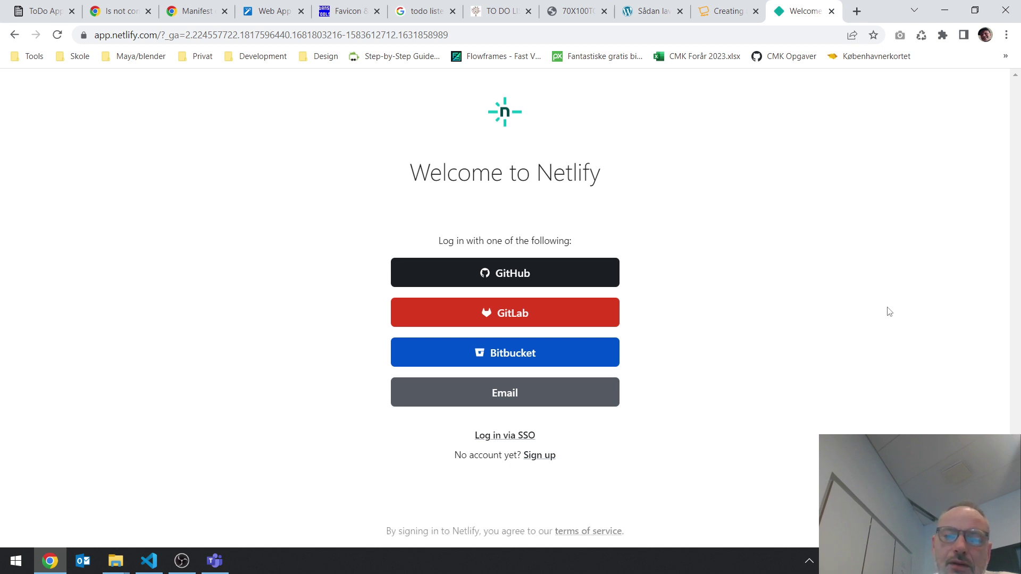
left_click(473, 381)
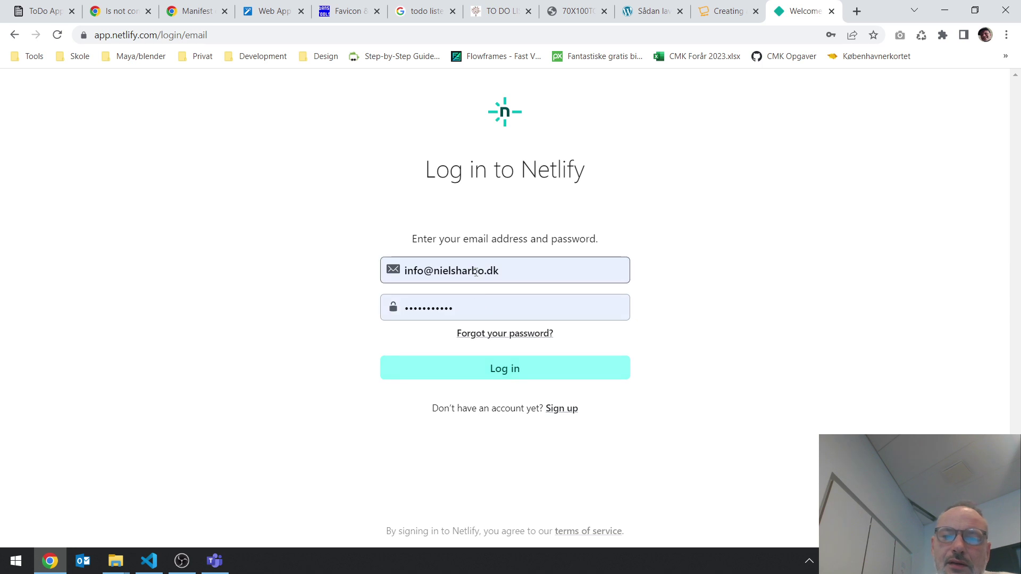
left_click(482, 374)
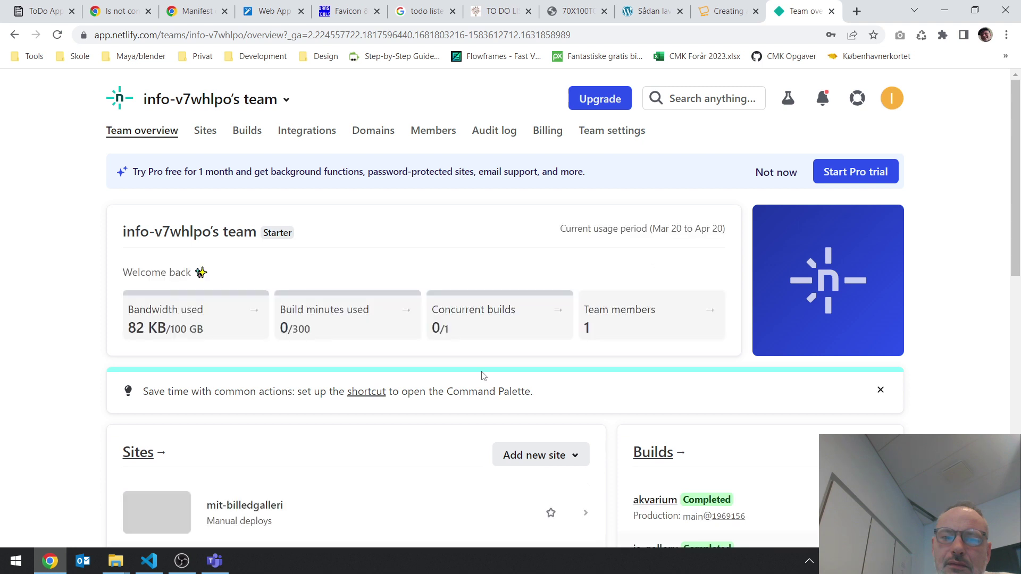
Step: Start adding a new site to the team with manual deployment
scroll(484, 356, "down", 3)
scroll(485, 353, "up", 3)
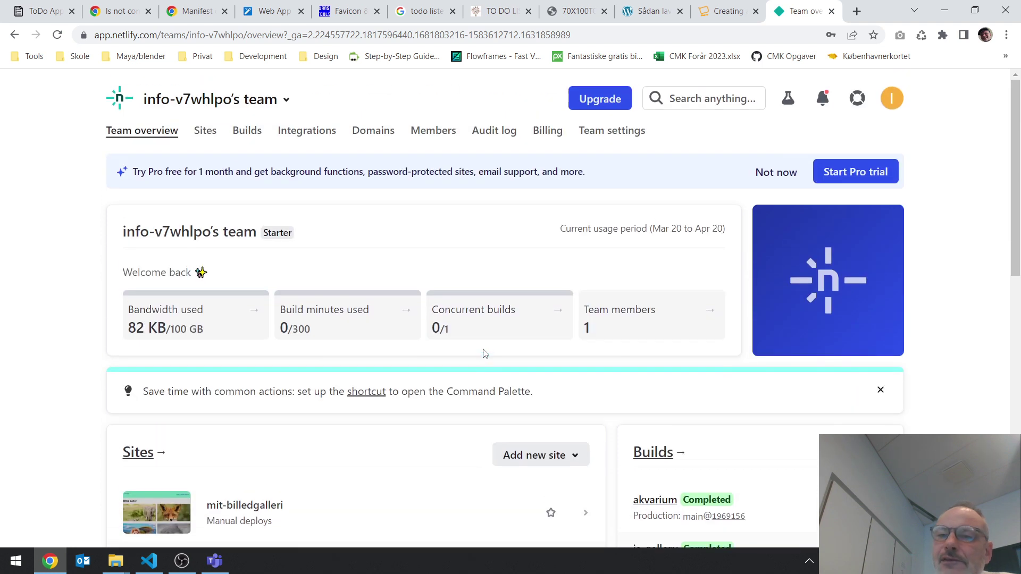
scroll(485, 353, "down", 2)
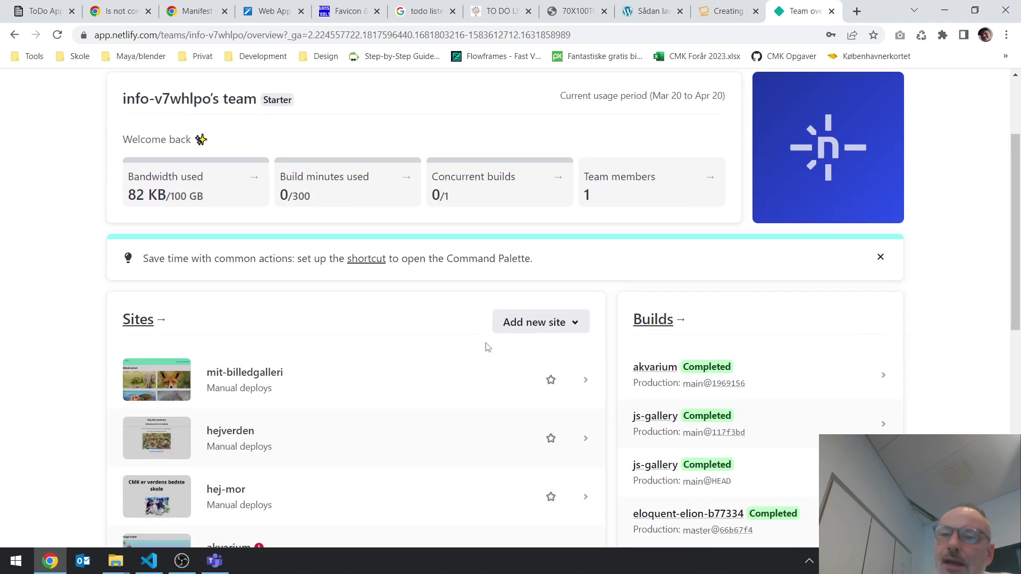
left_click(523, 322)
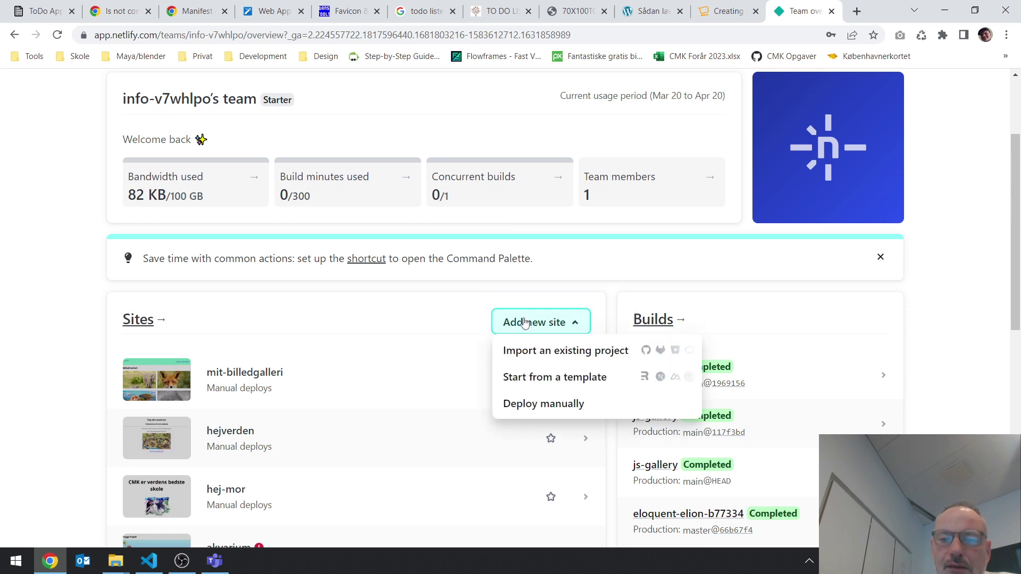
left_click(543, 402)
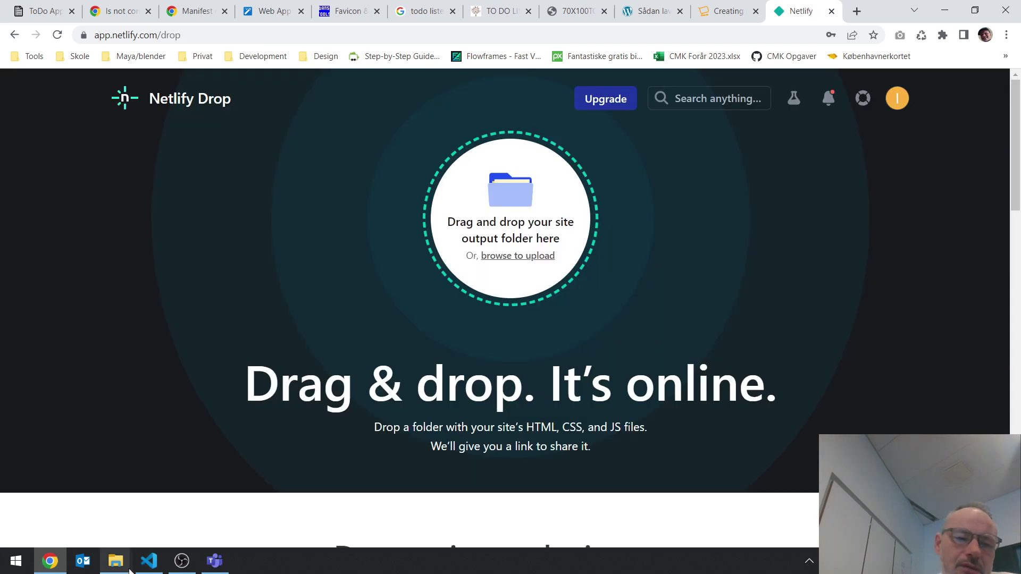
Step: Deploy the todo project folder from the DM-GF directory by uploading it to Netlify Drop
mouse_move(115, 563)
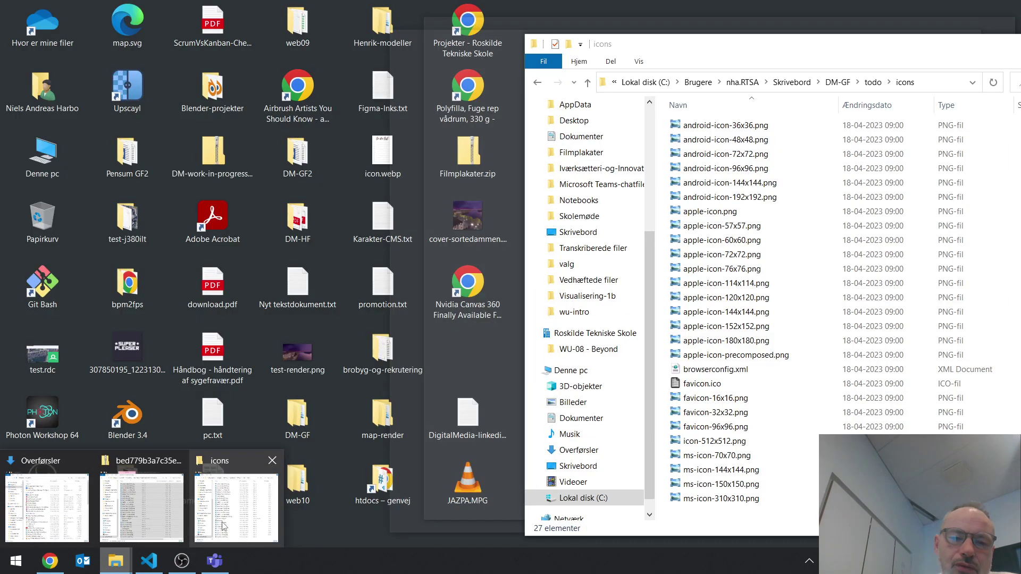
mouse_move(135, 513)
mouse_move(33, 521)
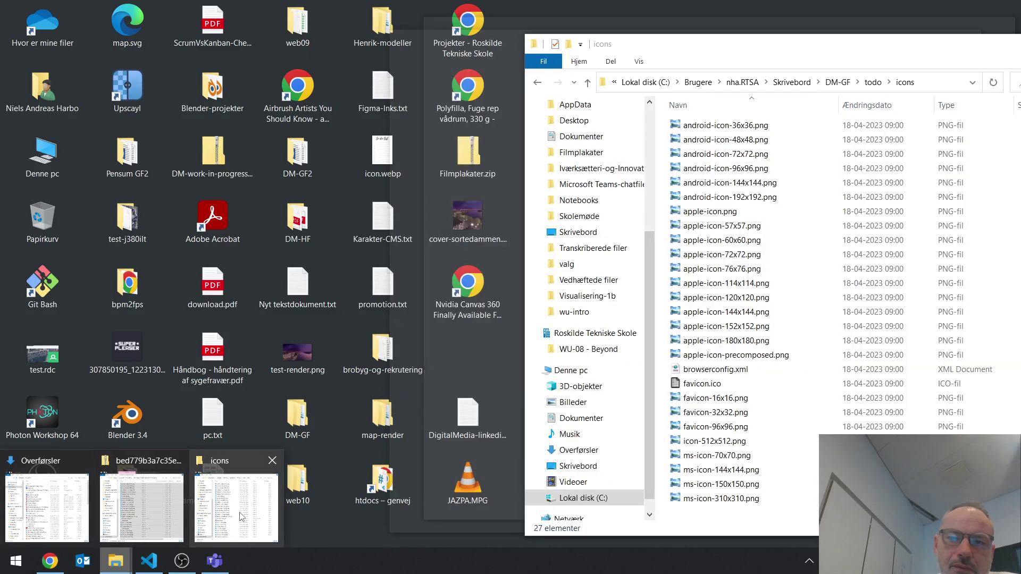
left_click(246, 514)
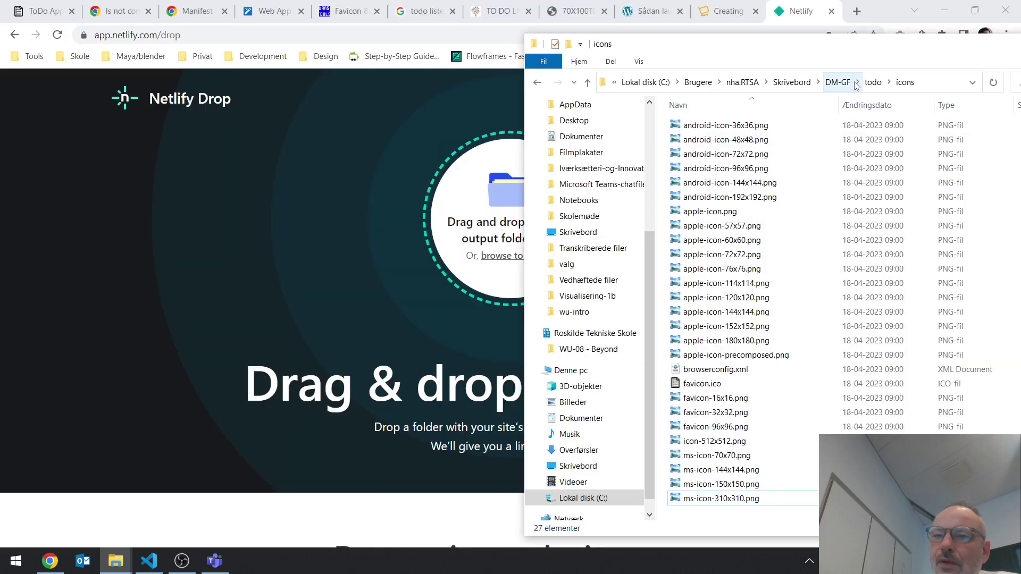
left_click(838, 83)
left_click_drag(699, 242, 467, 232)
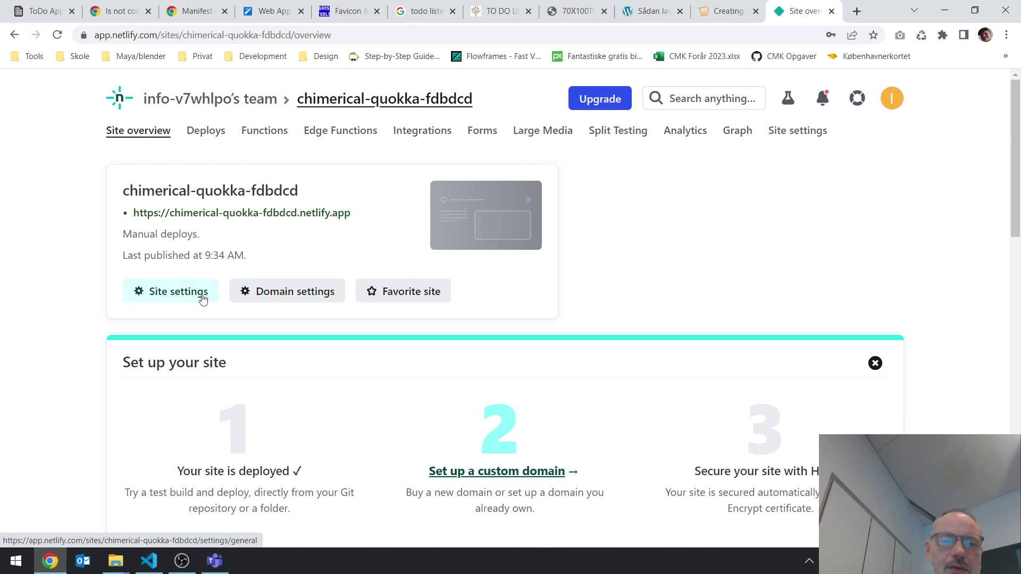
left_click(270, 297)
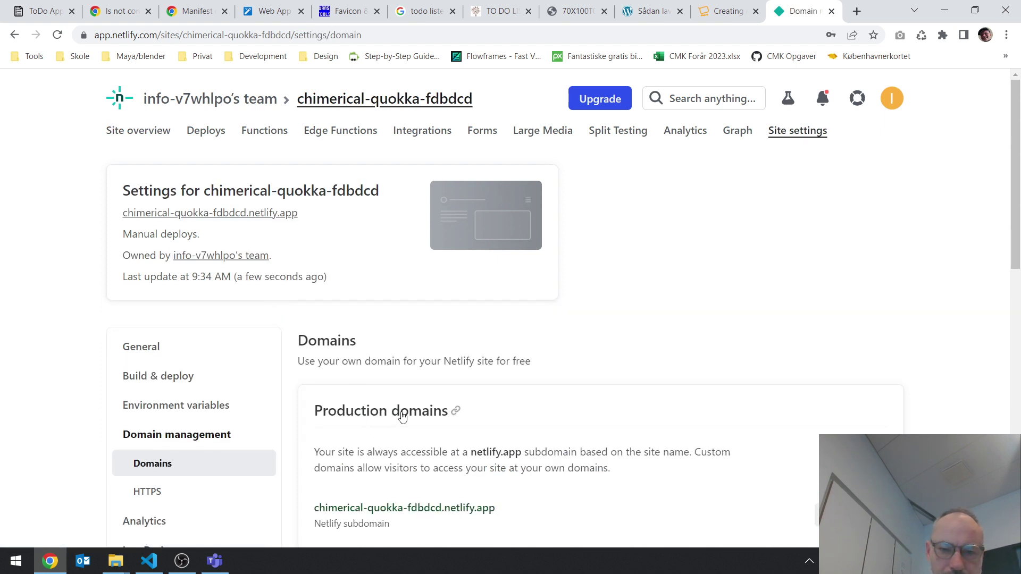
scroll(399, 414, "down", 3)
scroll(375, 348, "up", 1)
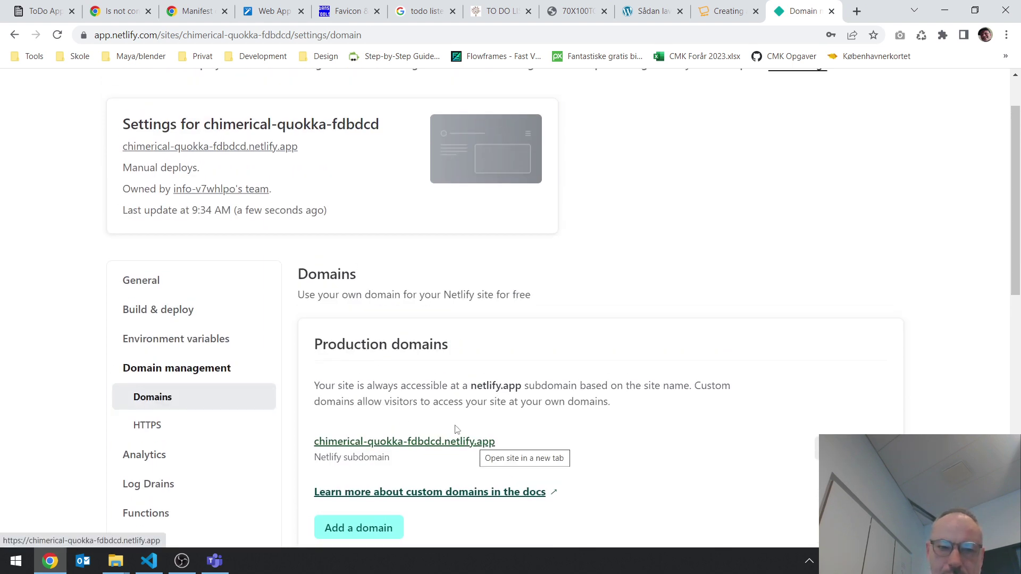
scroll(258, 215, "up", 1)
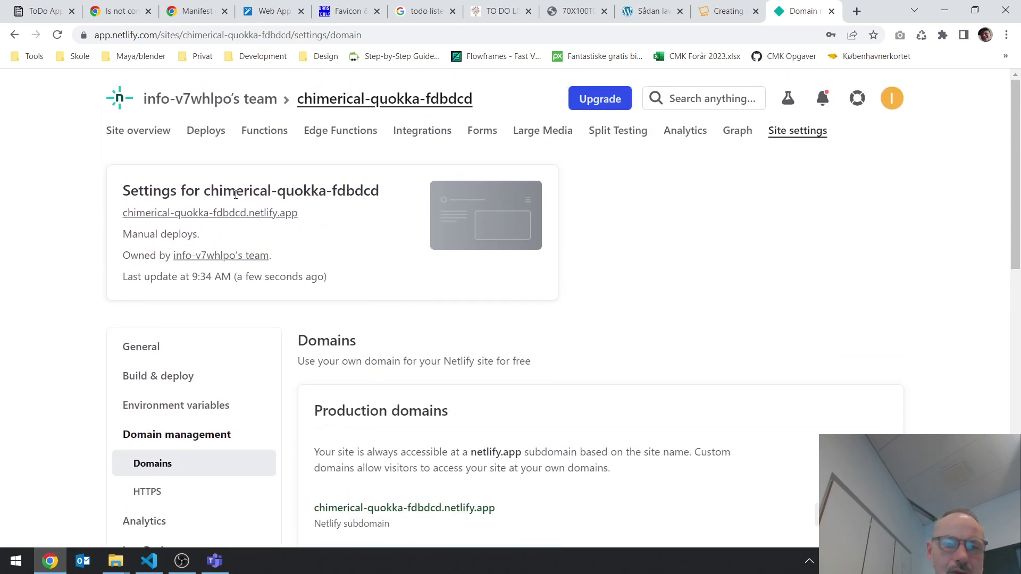
left_click(15, 35)
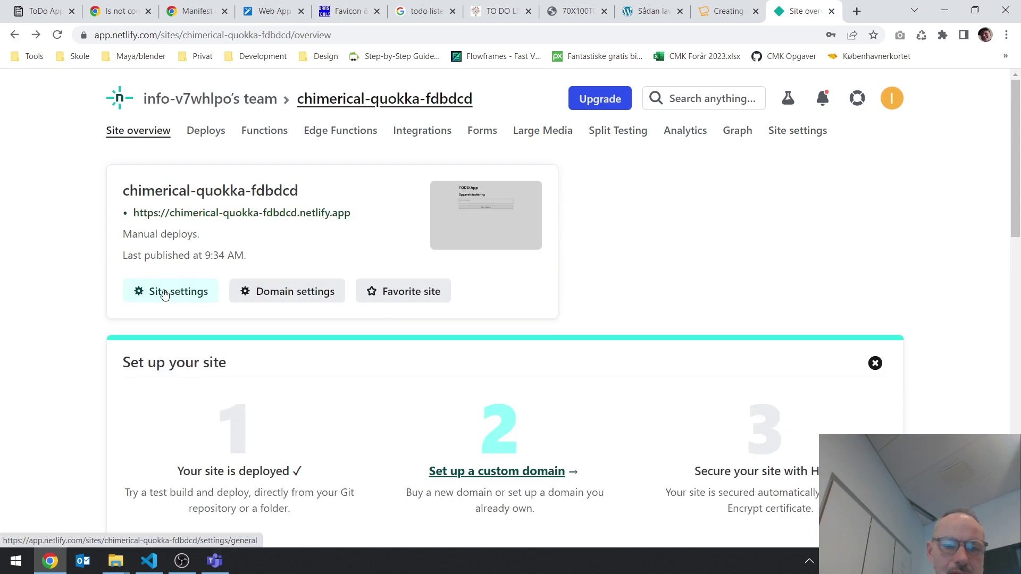
Step: Try to change the site name to "todo" in the general settings of the newly deployed site
left_click(165, 292)
scroll(501, 343, "down", 1)
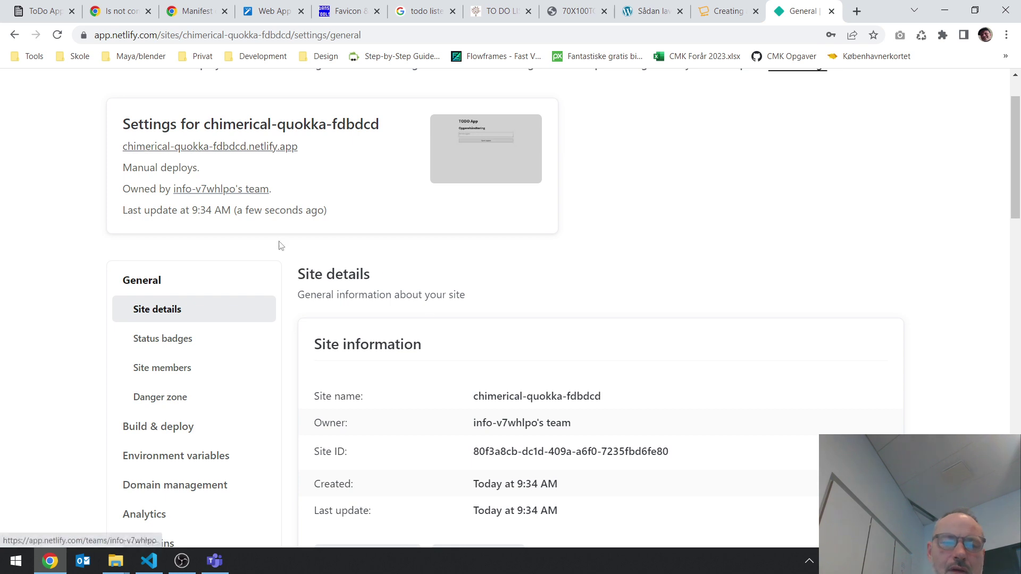
scroll(598, 378, "down", 2)
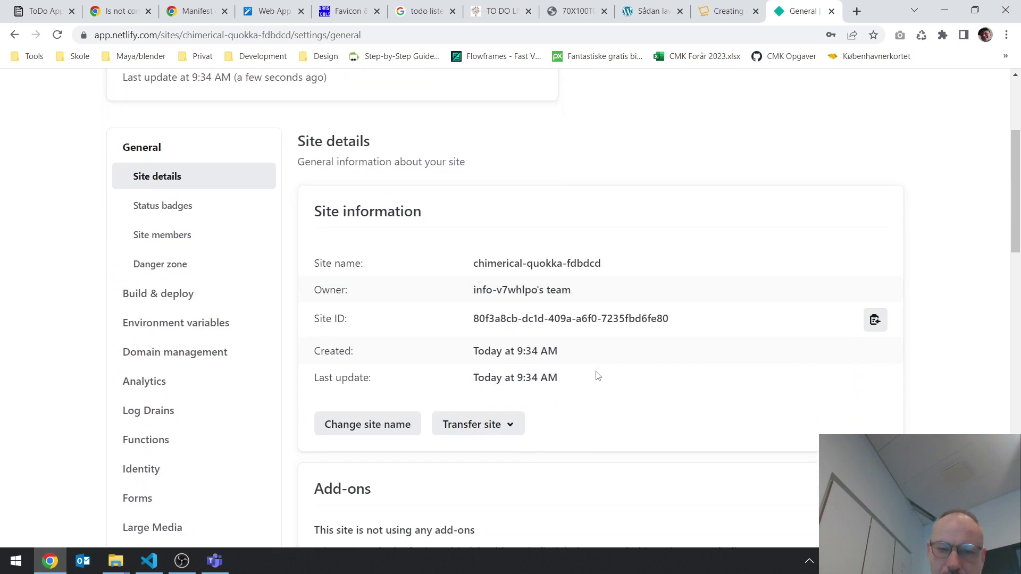
left_click(405, 428)
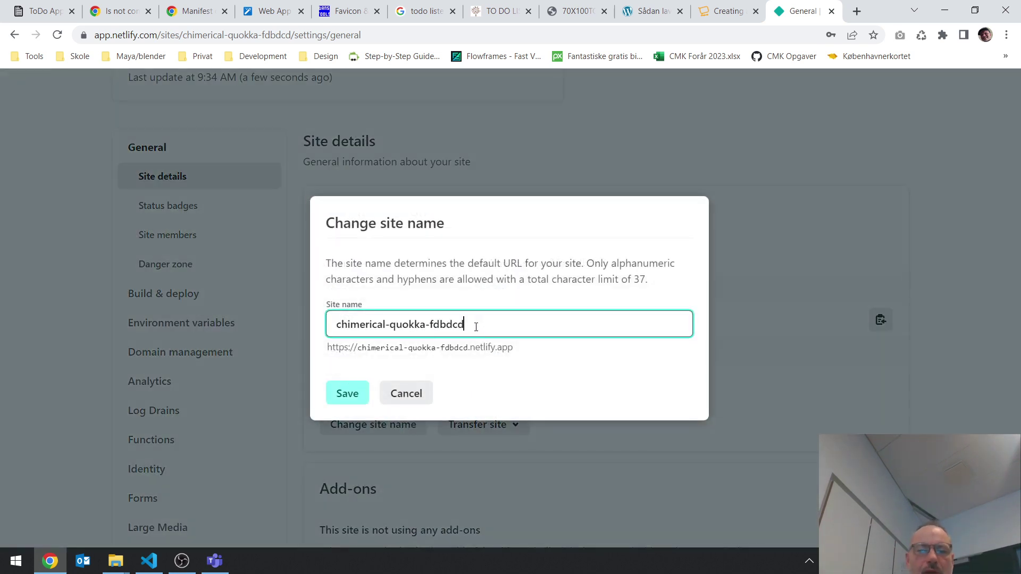
left_click_drag(475, 327, 247, 319)
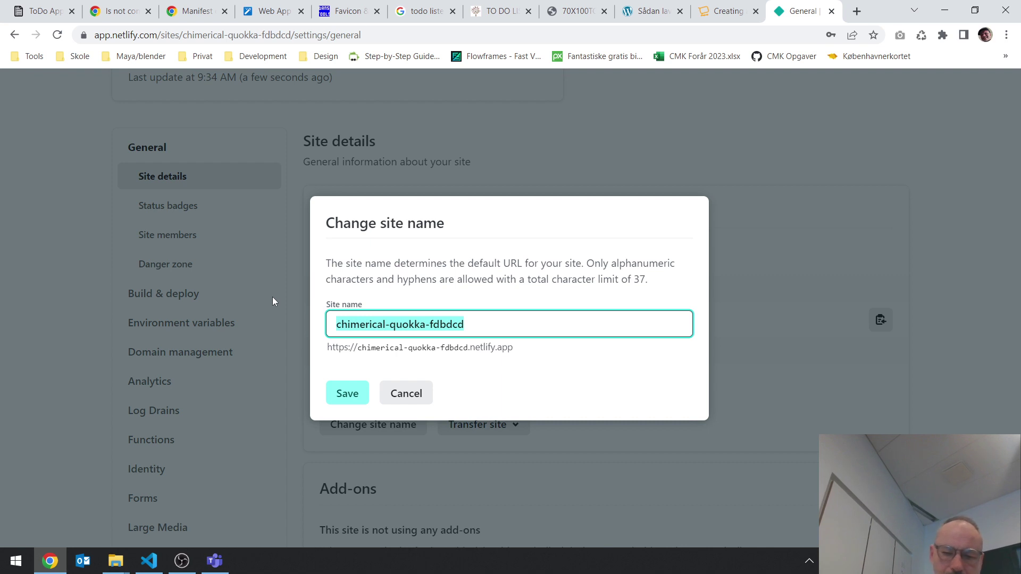
type("todo")
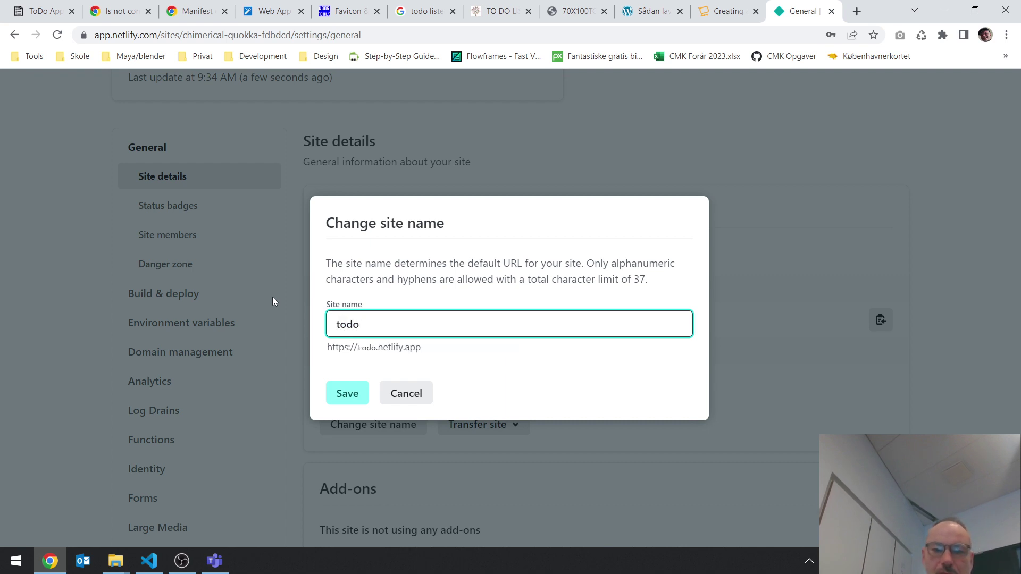
left_click(353, 404)
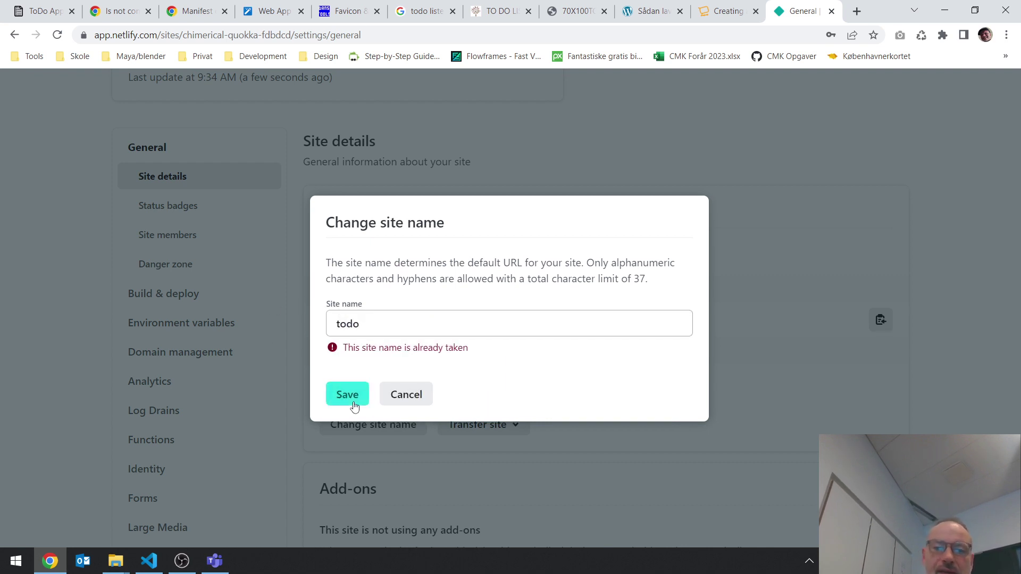
Step: Extend the site name "todo" with a hyphen and the owner's first name, and save it
left_click(407, 323)
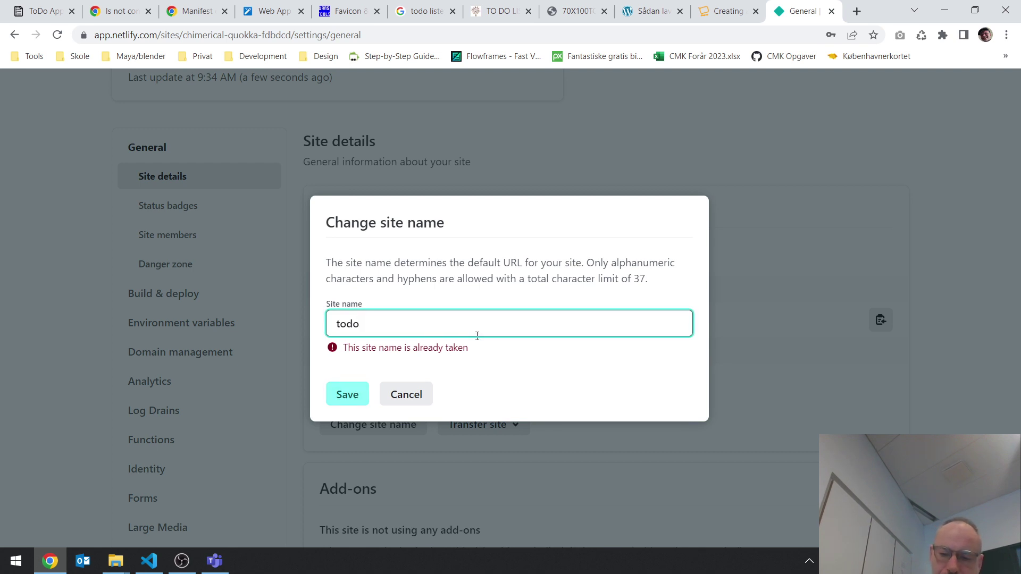
type("-niels")
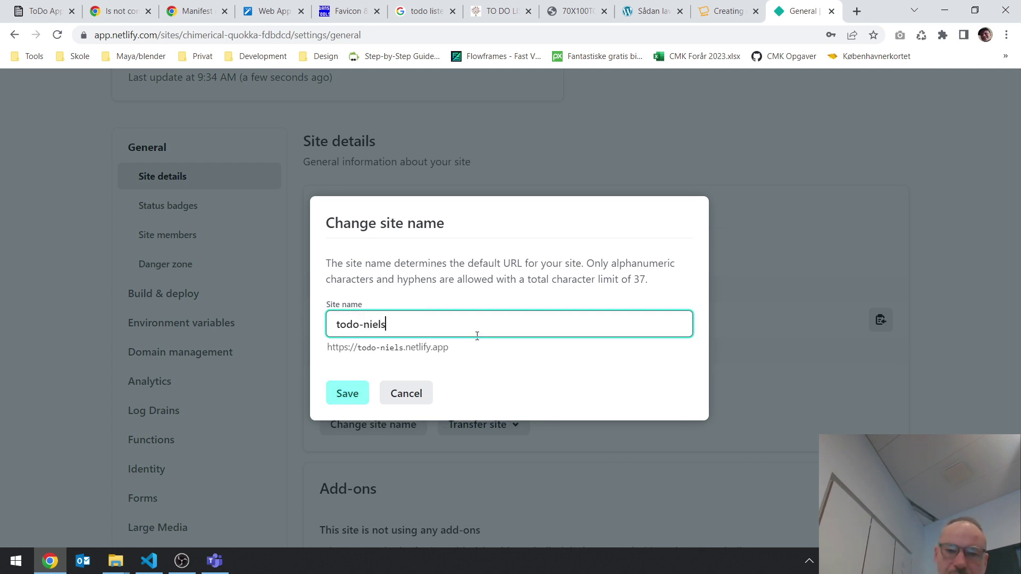
left_click(349, 398)
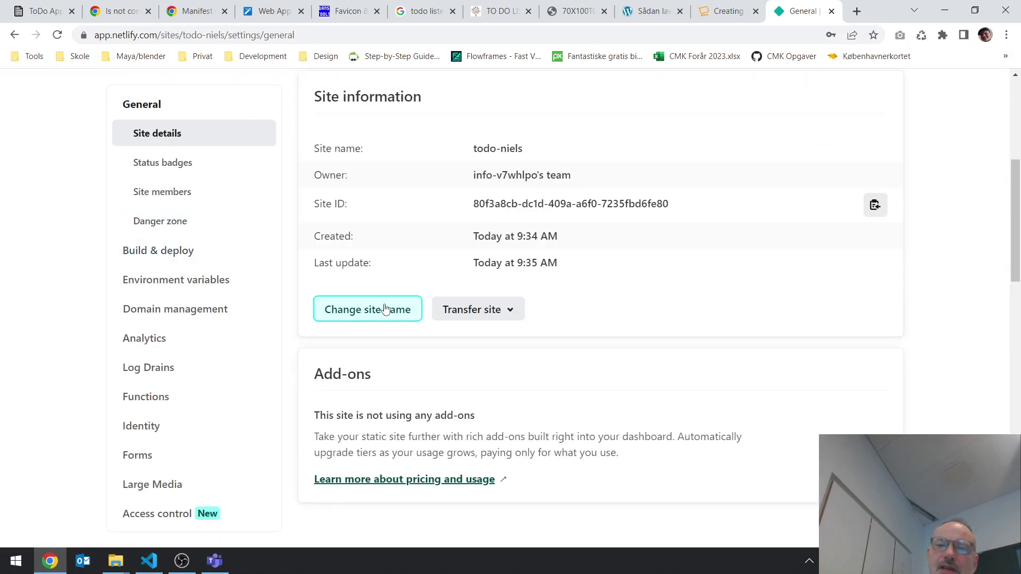
scroll(750, 372, "up", 1)
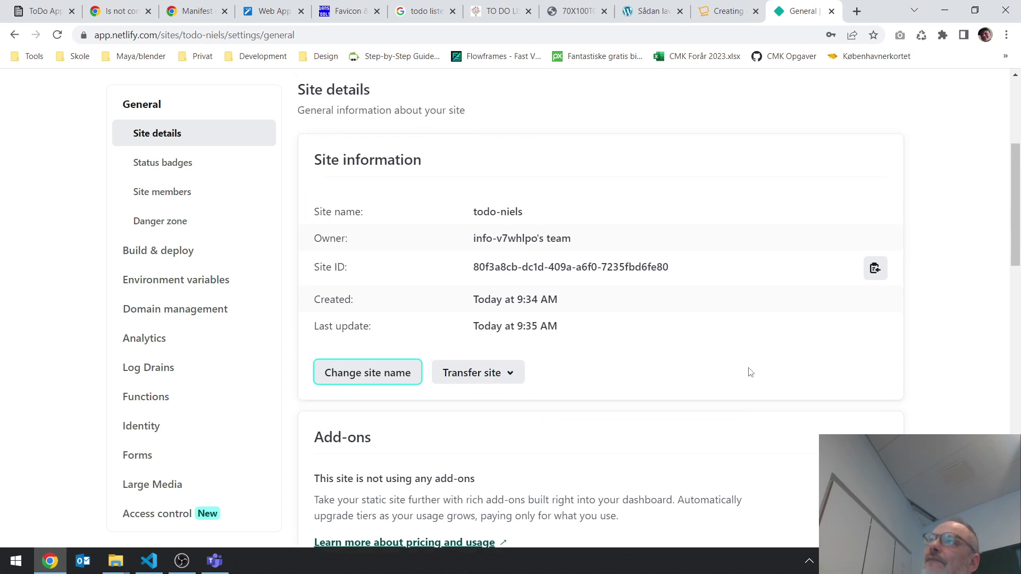
scroll(750, 372, "up", 1)
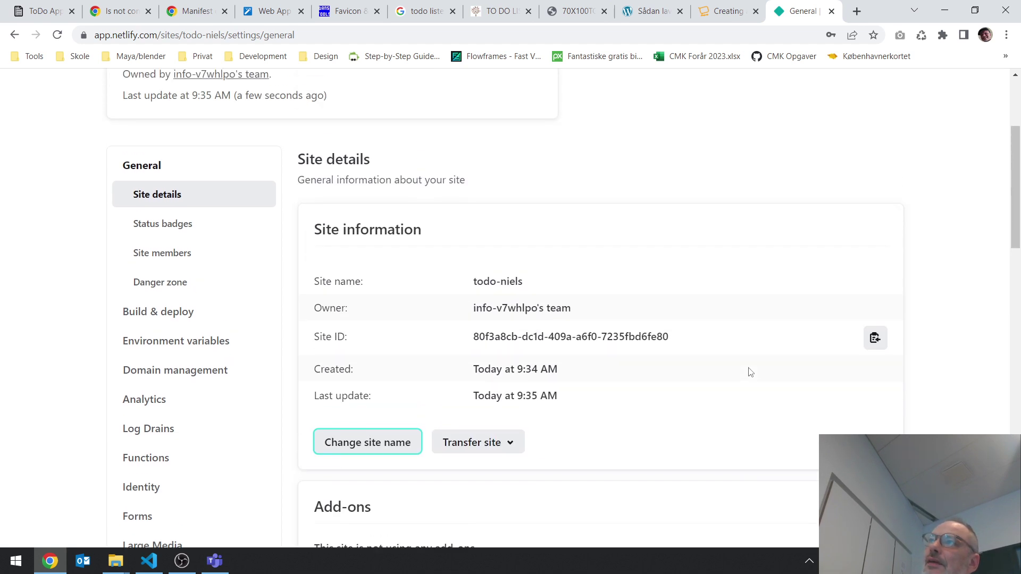
scroll(750, 369, "up", 2)
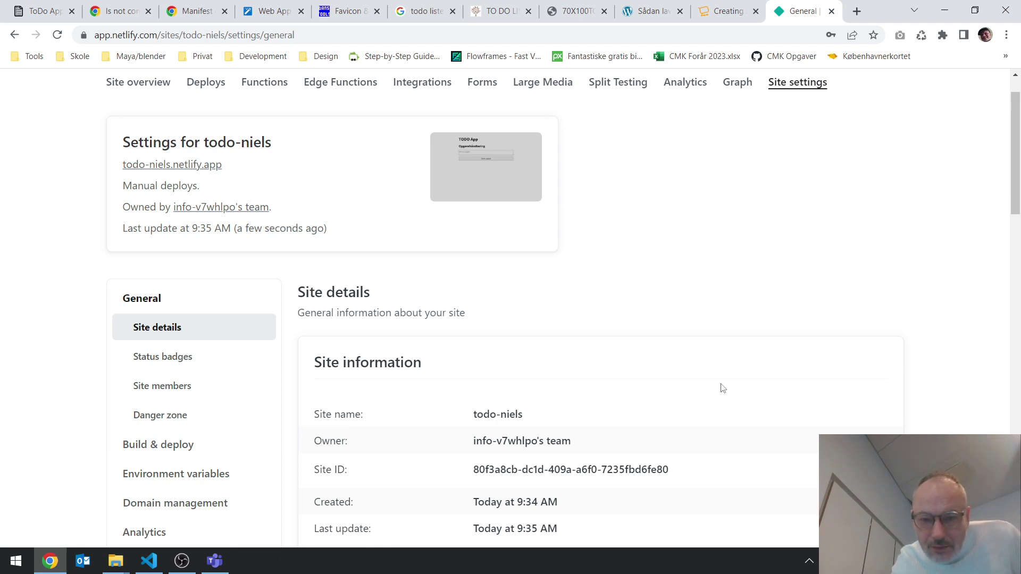
scroll(723, 388, "up", 1)
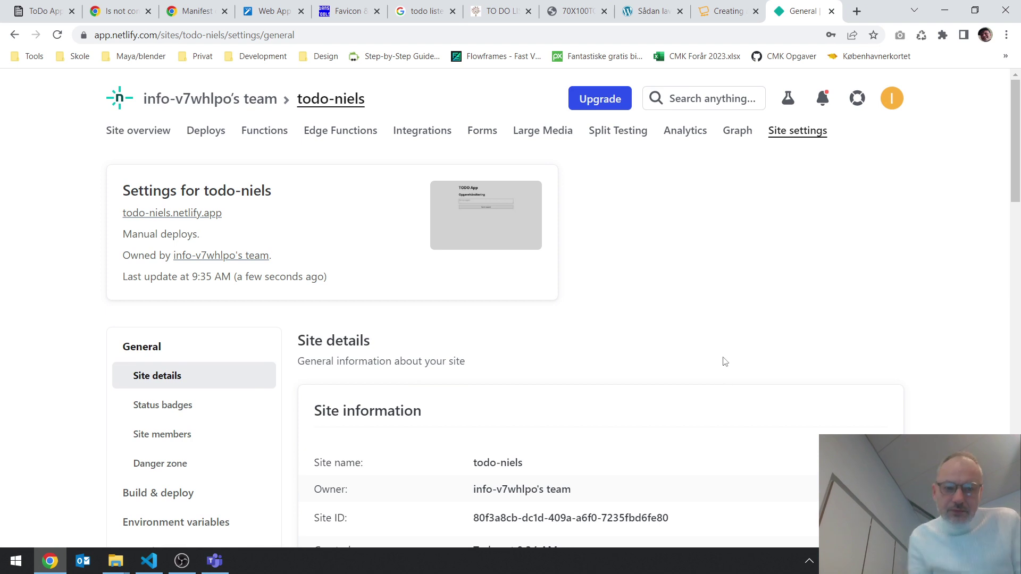